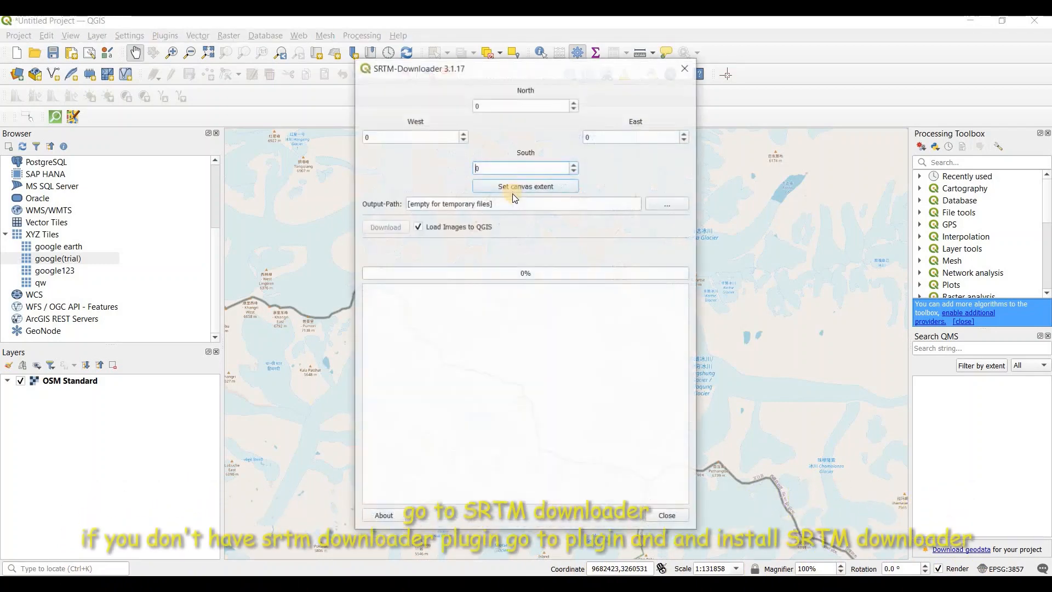
Step: Download the SRTM elevation tiles covering the current canvas extent, logging in with the Earthdata username and password
{"action": "left_click", "coordinate": [508, 185]}
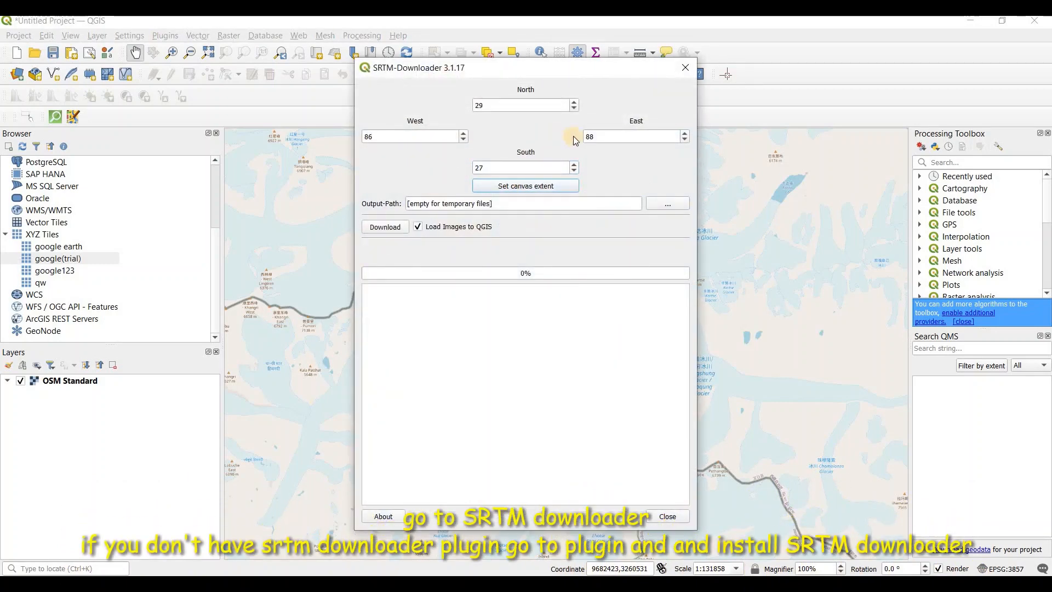
{"action": "left_click", "coordinate": [390, 228]}
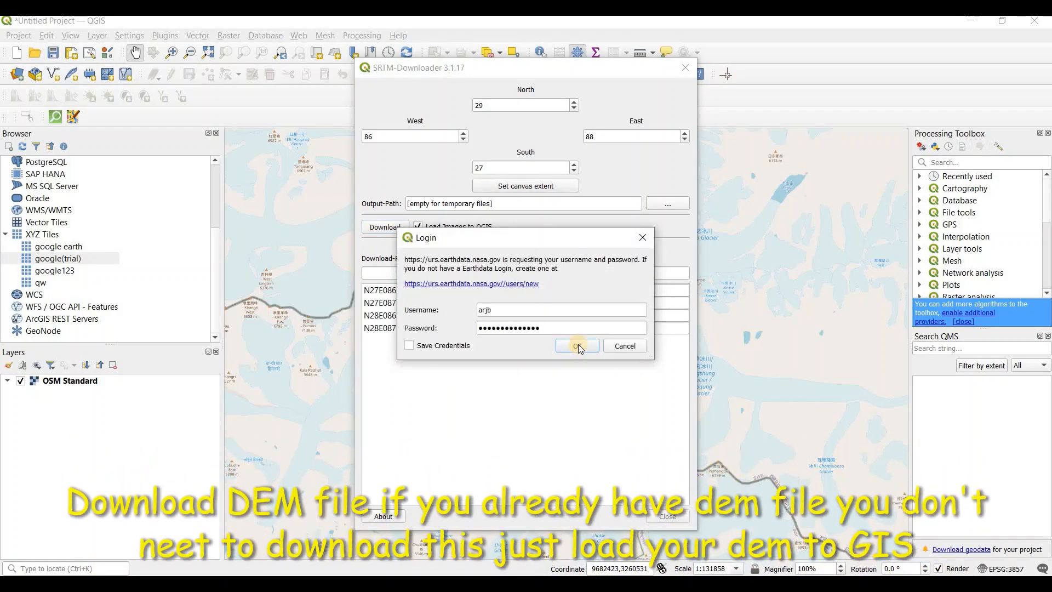
{"action": "left_click", "coordinate": [570, 411]}
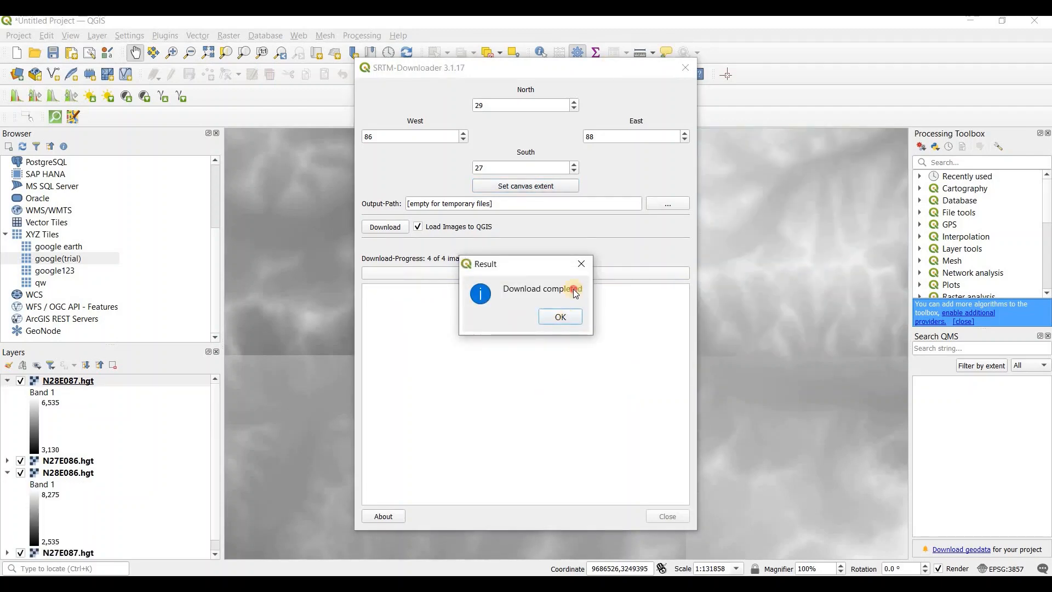
{"action": "left_click", "coordinate": [560, 316]}
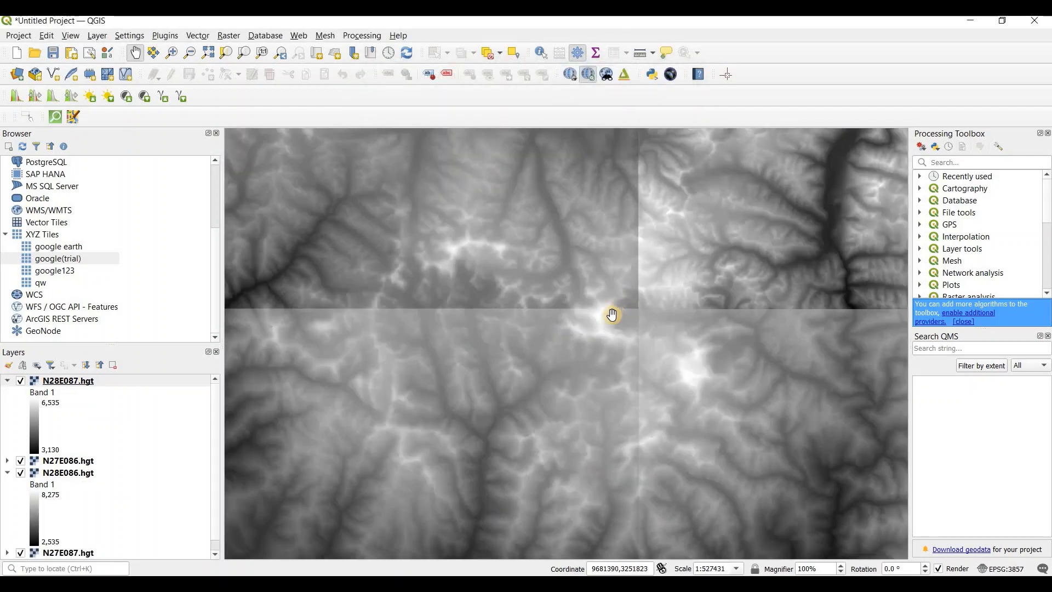
Step: Merge the N27E086, N27E087, N28E086 and N28E087 tiles into a single temporary Float32 raster
{"action": "scroll", "coordinate": [612, 314], "scroll_direction": "down", "scroll_amount": 2}
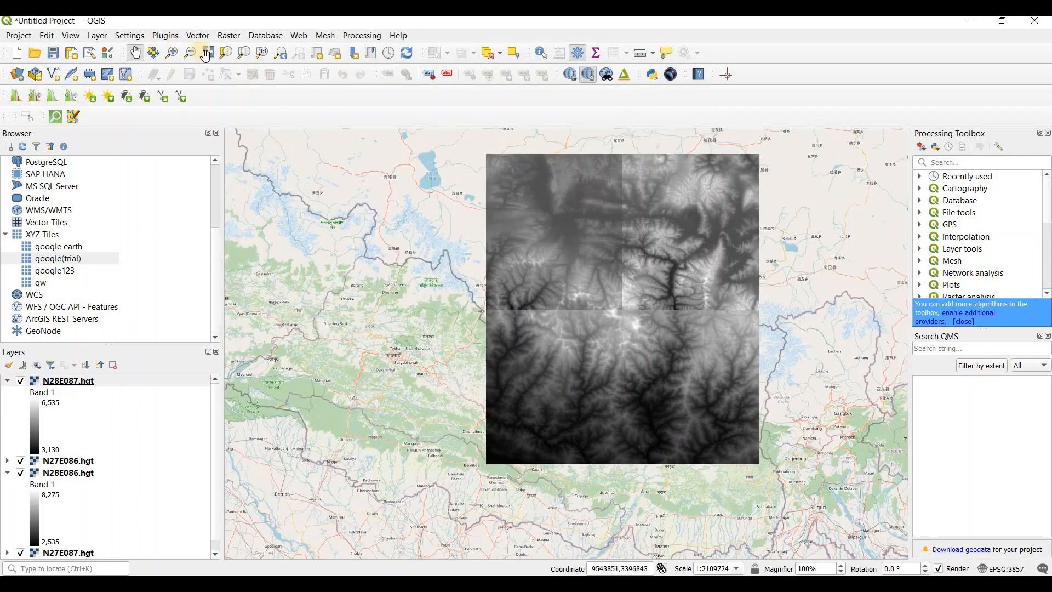
{"action": "left_click", "coordinate": [228, 35]}
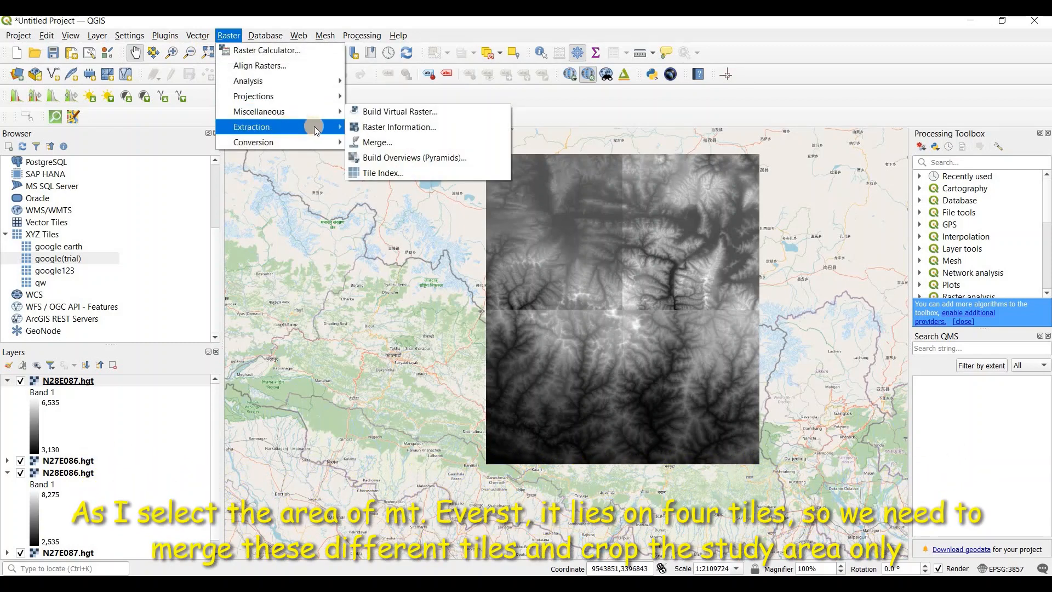
{"action": "mouse_move", "coordinate": [314, 126]}
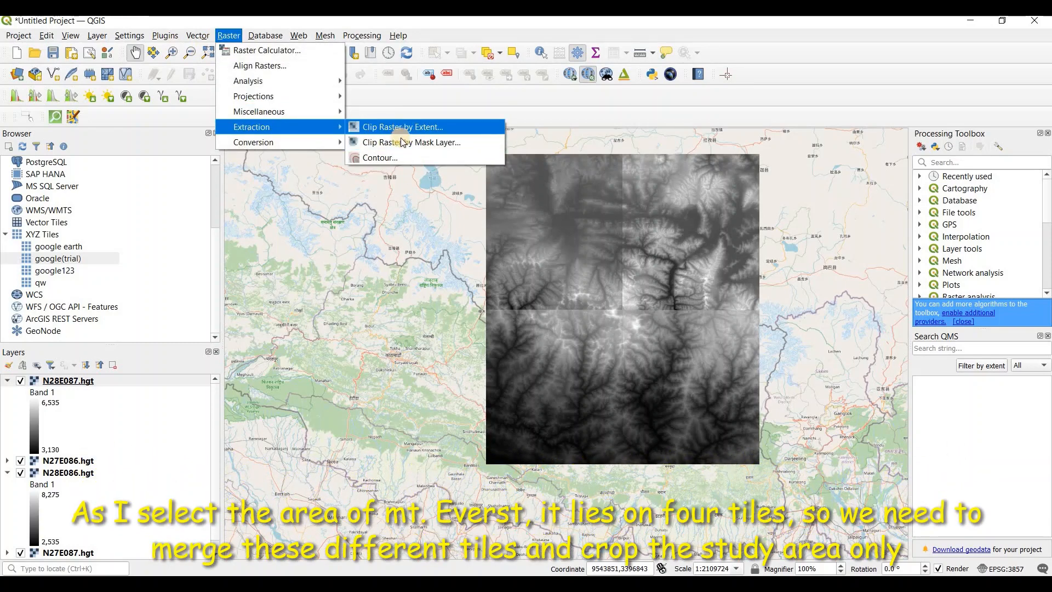
{"action": "mouse_move", "coordinate": [279, 111]}
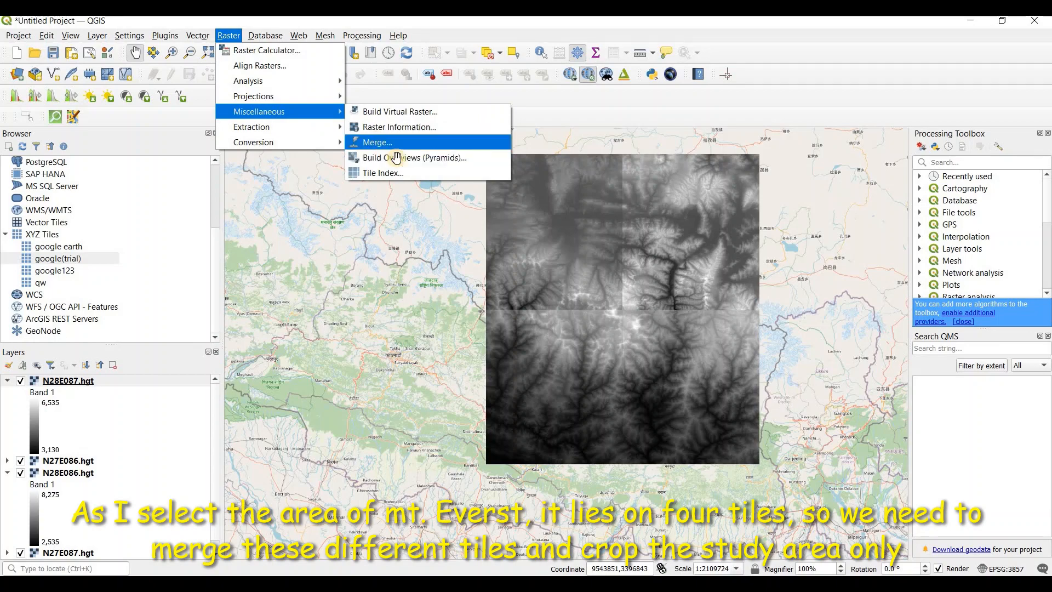
{"action": "left_click", "coordinate": [378, 142]}
{"action": "left_click", "coordinate": [977, 130]}
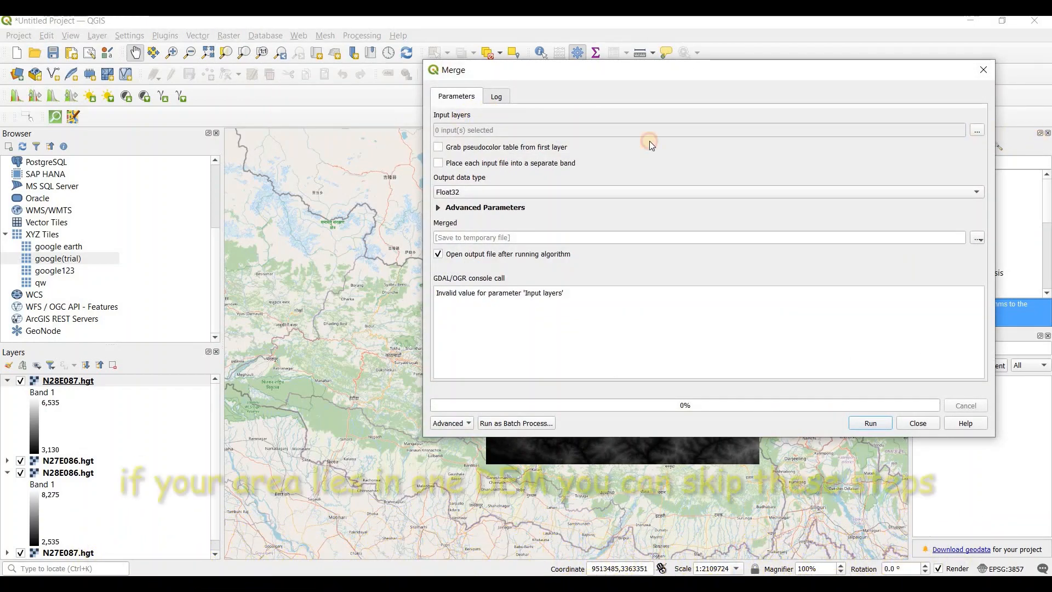
{"action": "left_click", "coordinate": [443, 145]}
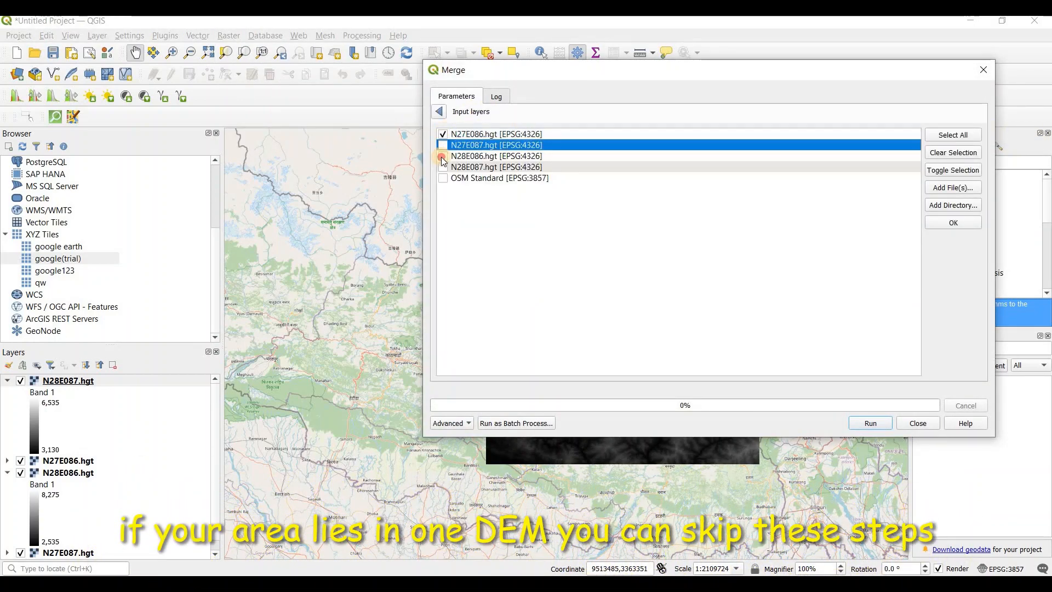
{"action": "left_click", "coordinate": [442, 156]}
{"action": "left_click", "coordinate": [442, 168]}
{"action": "left_click", "coordinate": [873, 421]}
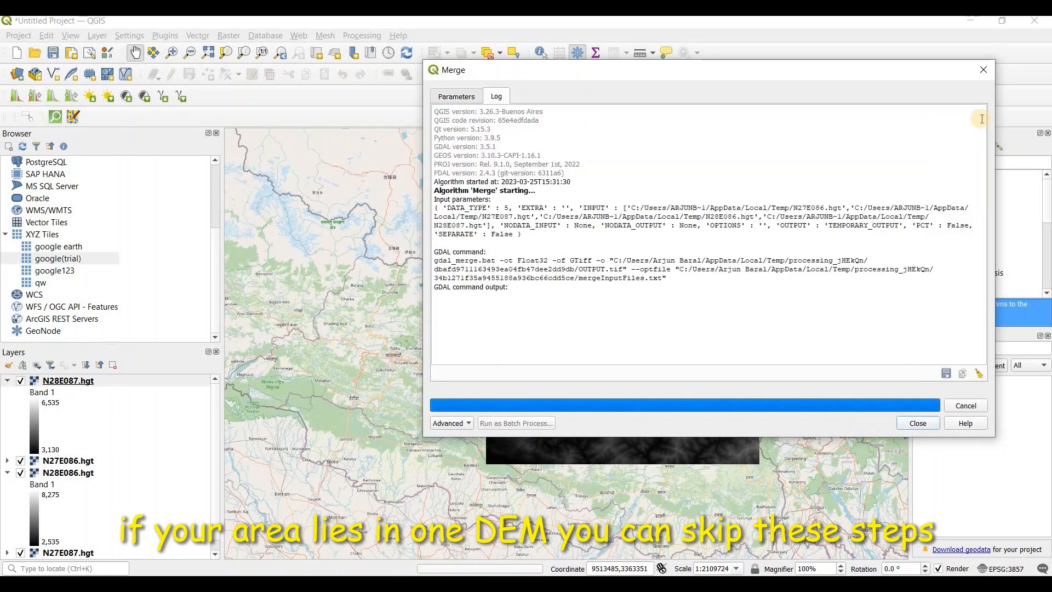
{"action": "left_click", "coordinate": [982, 70]}
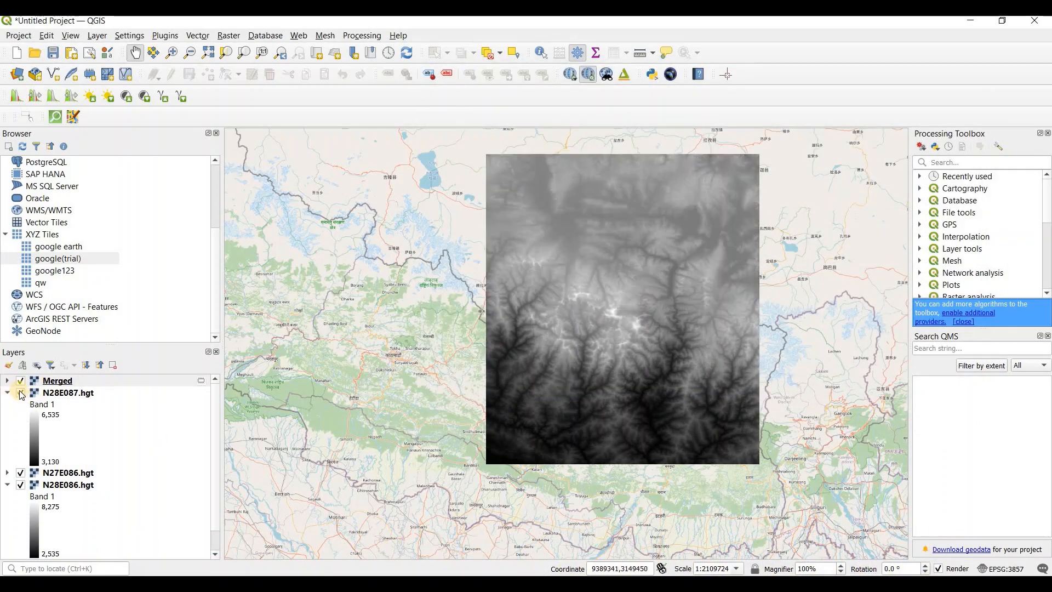
Step: Hide the original .hgt tile layers listed beneath the merged raster
{"action": "left_click", "coordinate": [20, 393]}
{"action": "left_click", "coordinate": [20, 473]}
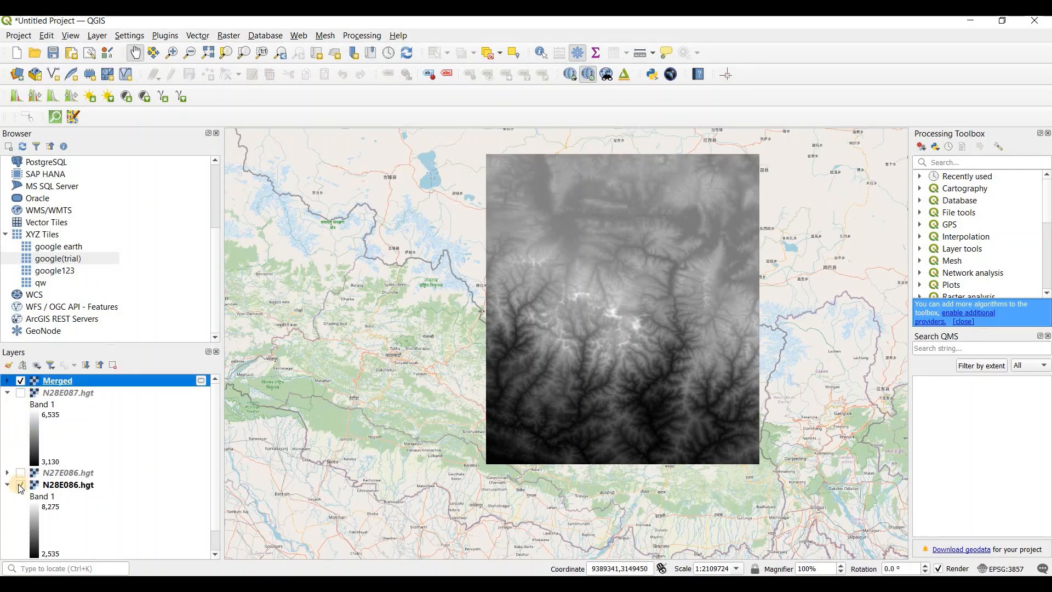
{"action": "scroll", "coordinate": [33, 531], "scroll_direction": "down", "scroll_amount": 1}
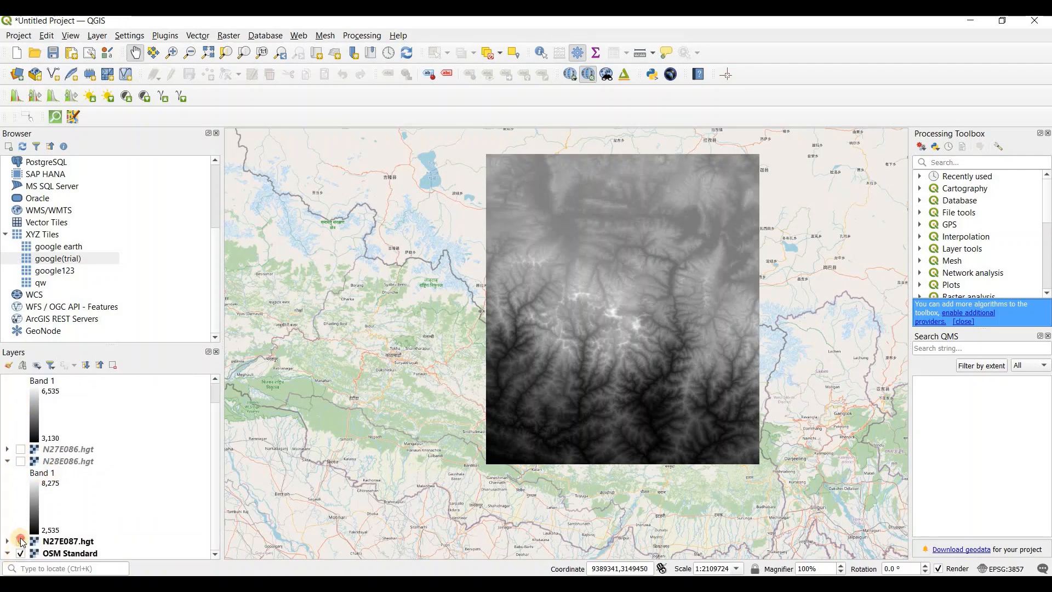
Step: Remove the four original .hgt tile layers from the project, keeping the merged raster and the OSM basemap
{"action": "left_click", "coordinate": [65, 541]}
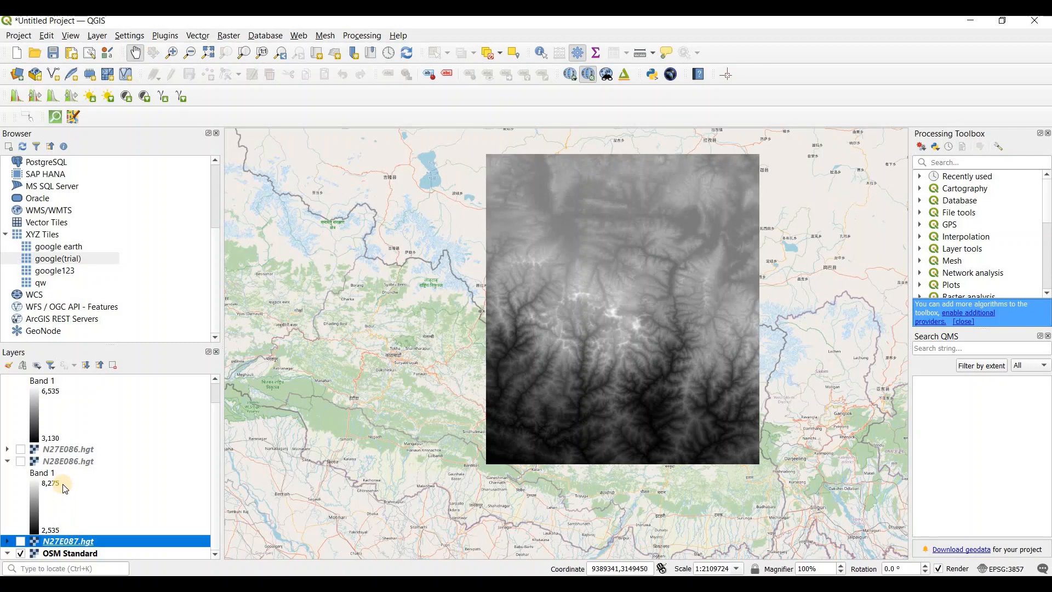
{"action": "left_click", "coordinate": [65, 449], "text": "shift"}
{"action": "scroll", "coordinate": [64, 430], "scroll_direction": "up", "scroll_amount": 1}
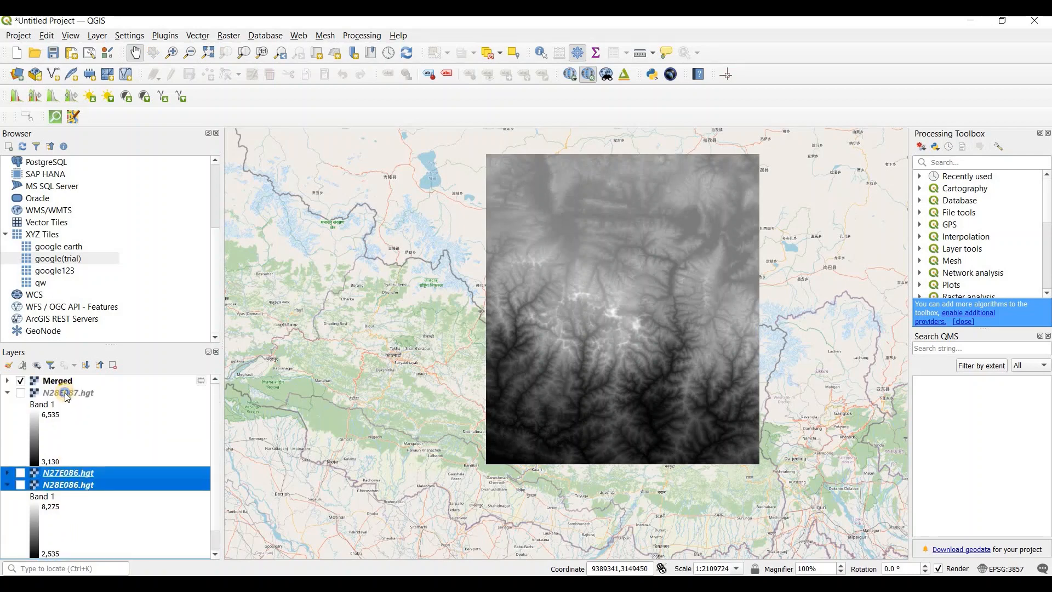
{"action": "left_click", "coordinate": [65, 394], "text": "shift"}
{"action": "right_click", "coordinate": [64, 394]}
{"action": "left_click", "coordinate": [99, 223]}
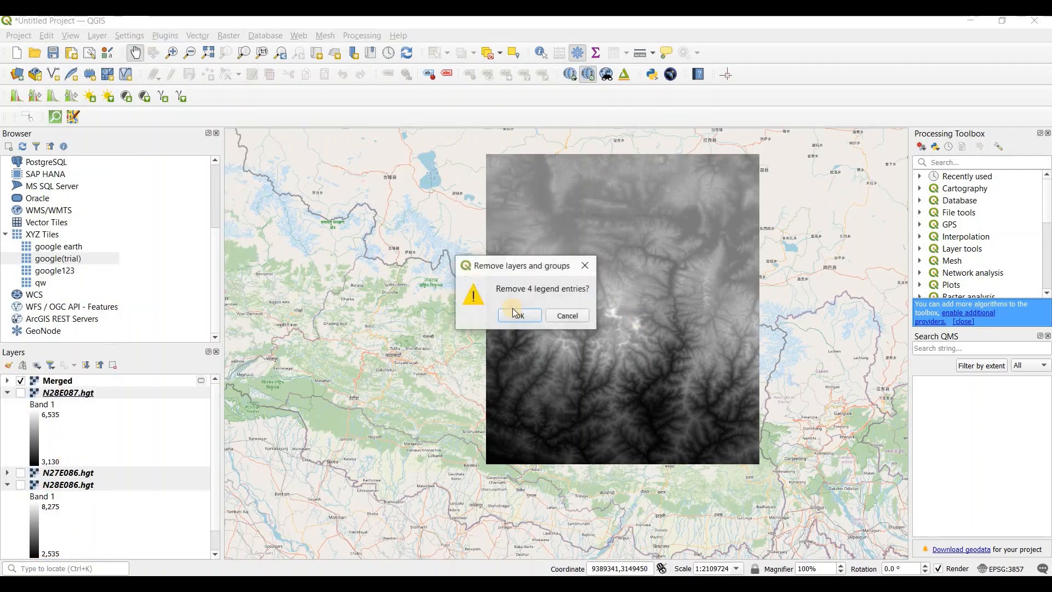
{"action": "left_click", "coordinate": [513, 311]}
Step: Hide the Merged layer and locate the Mount Everest area on the OSM Standard basemap
{"action": "scroll", "coordinate": [677, 325], "scroll_direction": "up", "scroll_amount": 1}
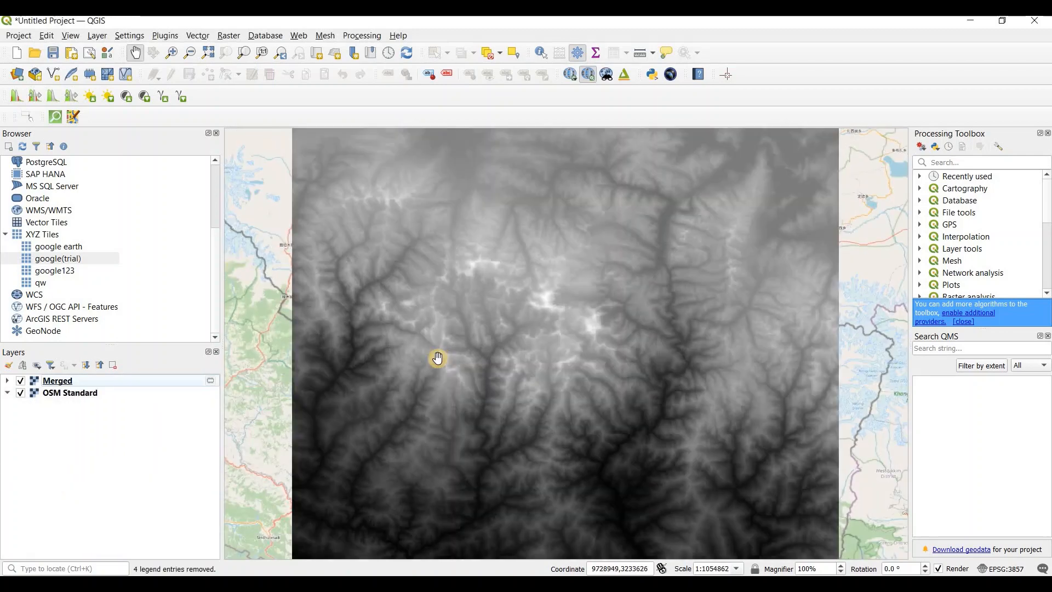
{"action": "scroll", "coordinate": [437, 358], "scroll_direction": "down", "scroll_amount": 1}
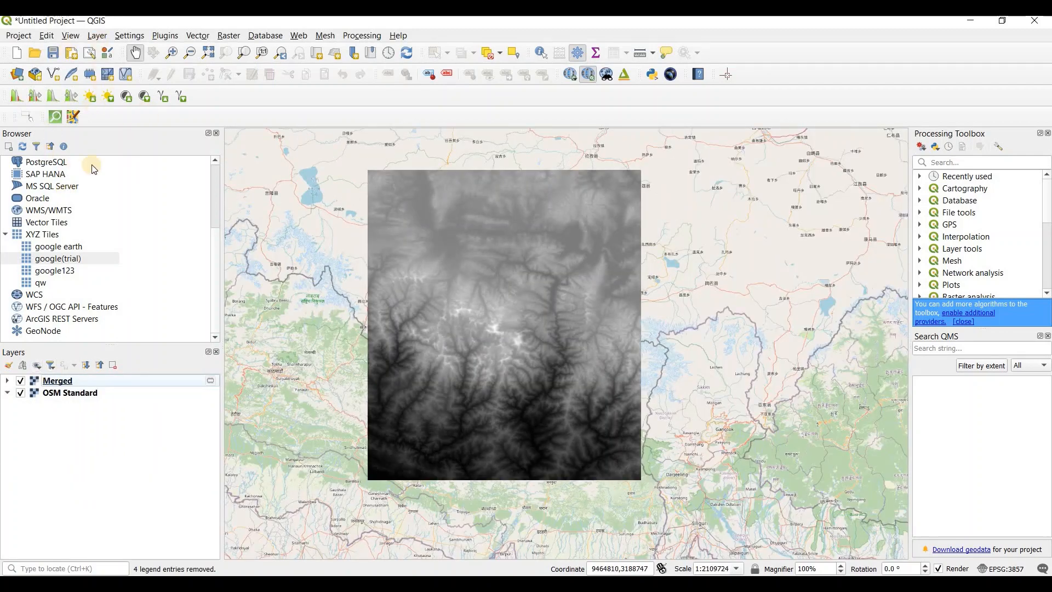
{"action": "left_click", "coordinate": [20, 380]}
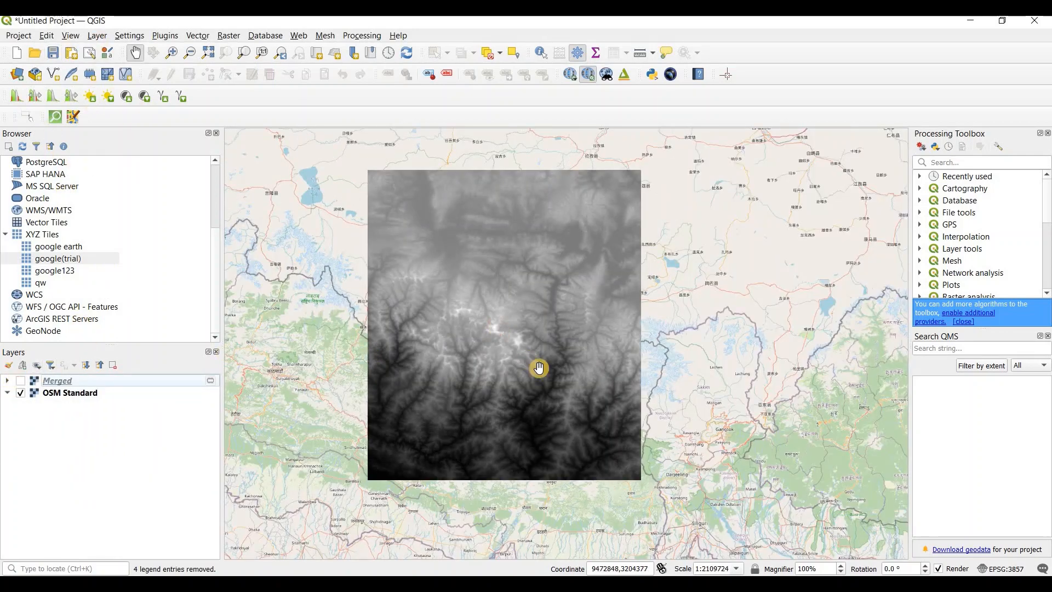
{"action": "scroll", "coordinate": [335, 253], "scroll_direction": "up", "scroll_amount": 2}
{"action": "scroll", "coordinate": [539, 388], "scroll_direction": "up", "scroll_amount": 2}
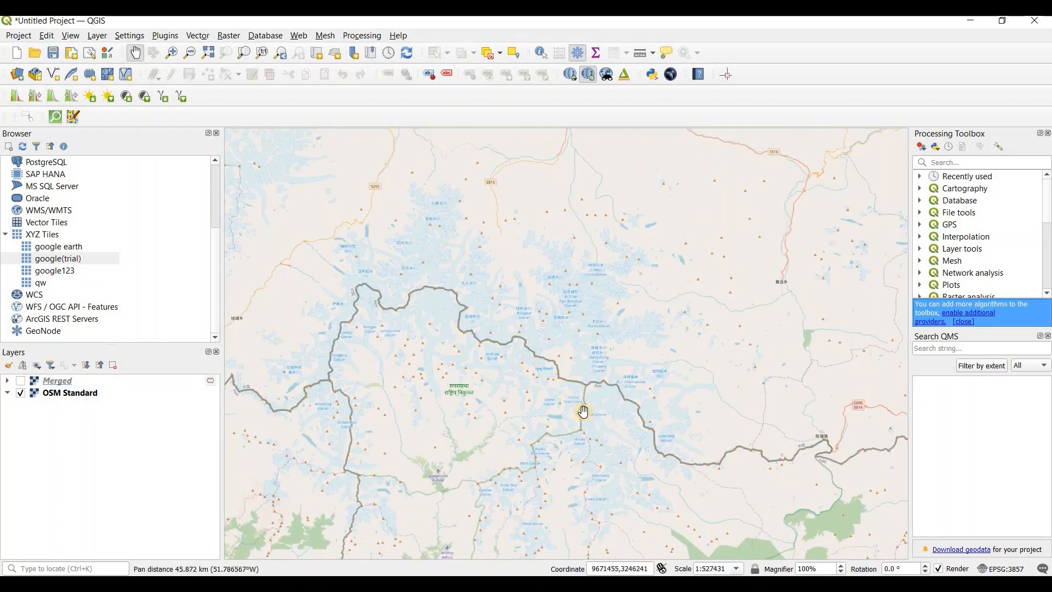
{"action": "scroll", "coordinate": [579, 357], "scroll_direction": "up", "scroll_amount": 4}
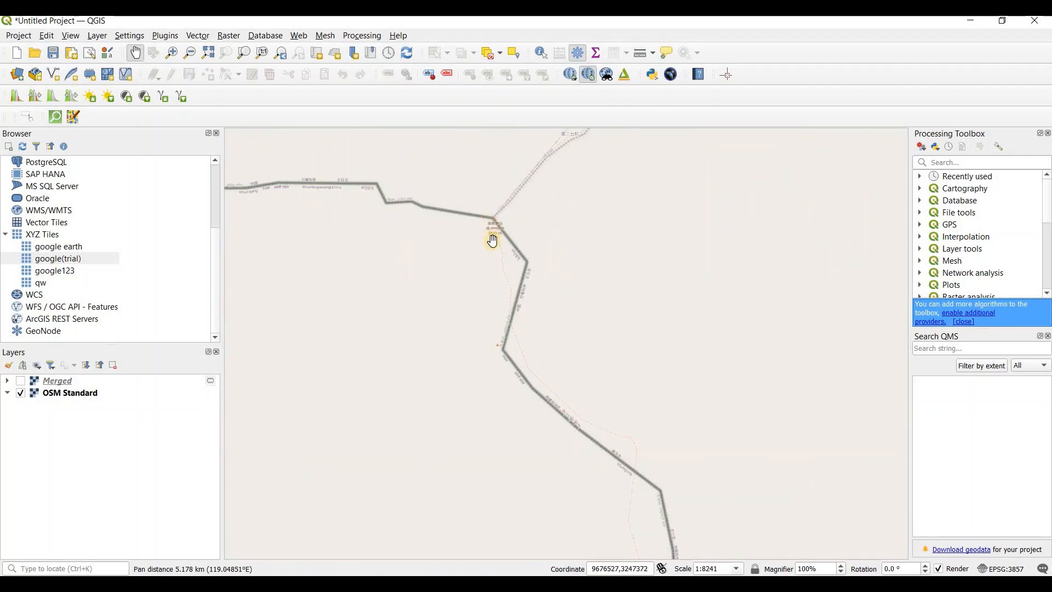
{"action": "scroll", "coordinate": [504, 249], "scroll_direction": "down", "scroll_amount": 3}
{"action": "left_click_drag", "start_coordinate": [510, 284], "coordinate": [564, 412]}
{"action": "scroll", "coordinate": [545, 415], "scroll_direction": "down", "scroll_amount": 1}
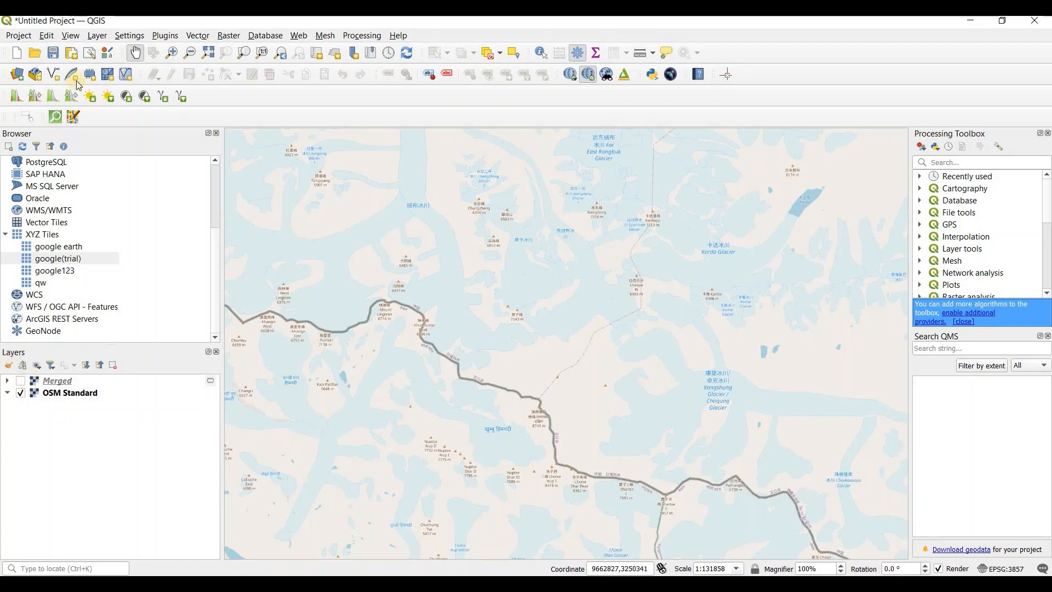
Step: Add the google(trial) XYZ satellite imagery as a map layer over the Everest area
{"action": "double_click", "coordinate": [57, 259]}
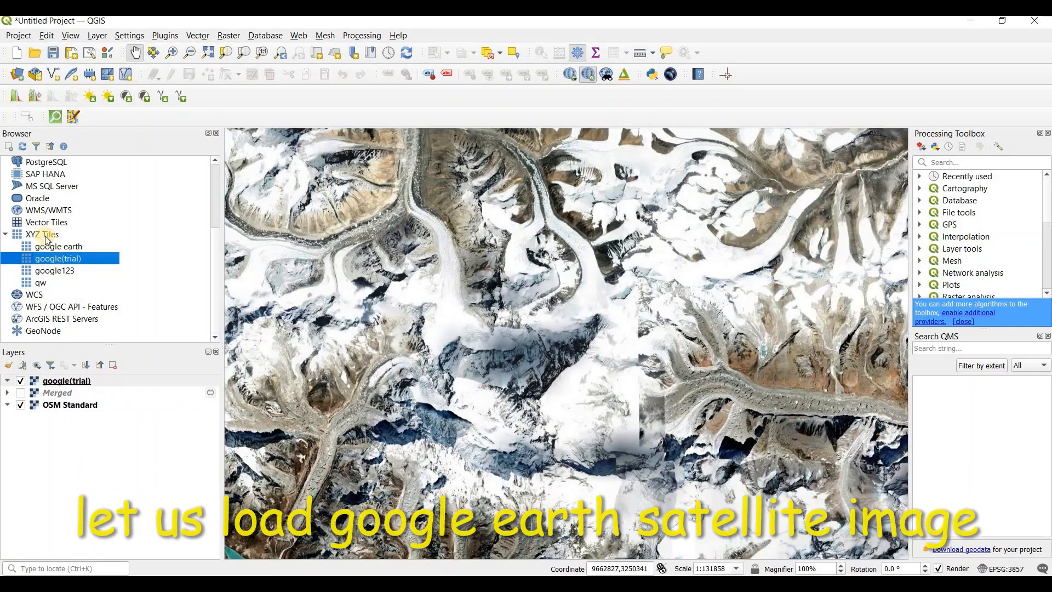
{"action": "left_click", "coordinate": [55, 262]}
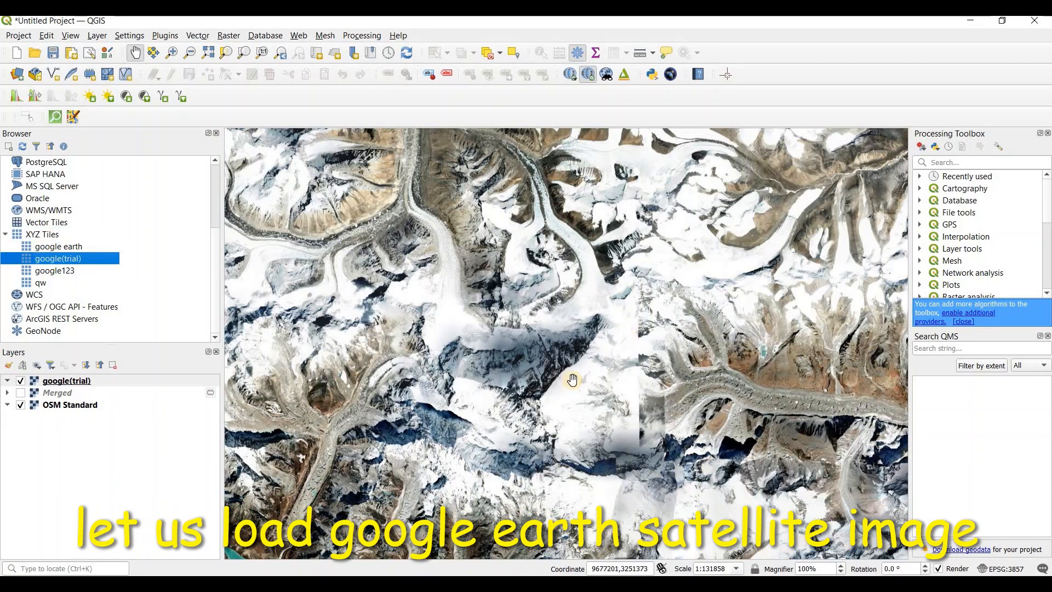
{"action": "scroll", "coordinate": [581, 373], "scroll_direction": "down", "scroll_amount": 1}
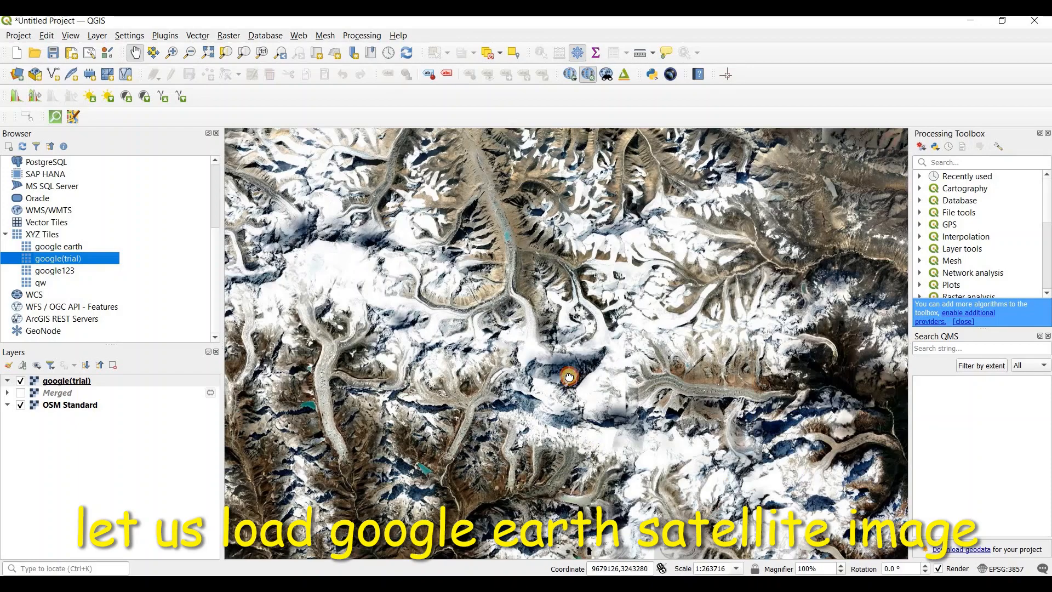
{"action": "left_click_drag", "start_coordinate": [569, 377], "coordinate": [539, 318]}
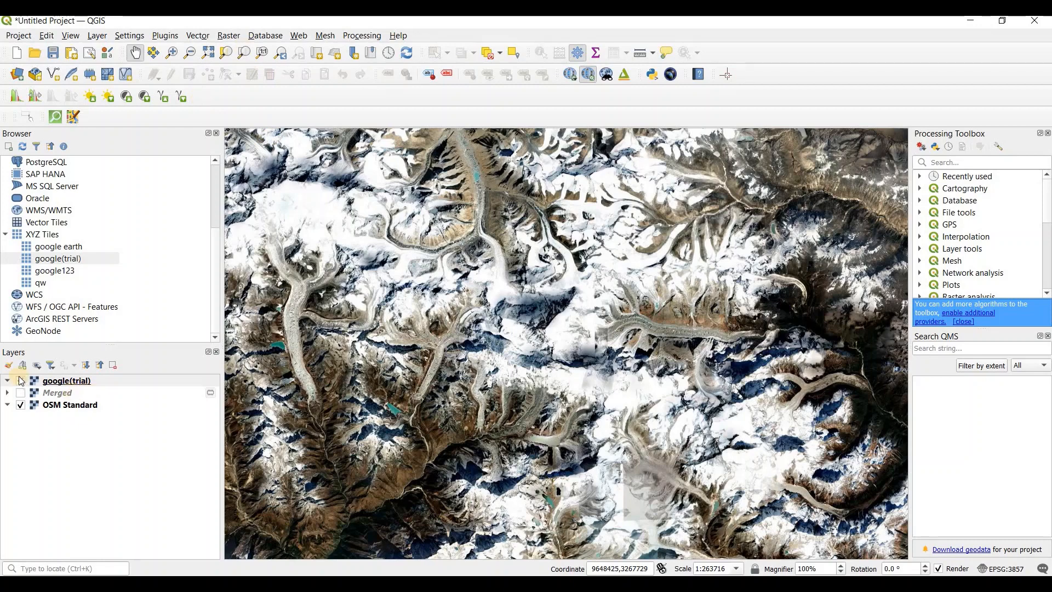
{"action": "left_click_drag", "start_coordinate": [572, 438], "coordinate": [551, 410]}
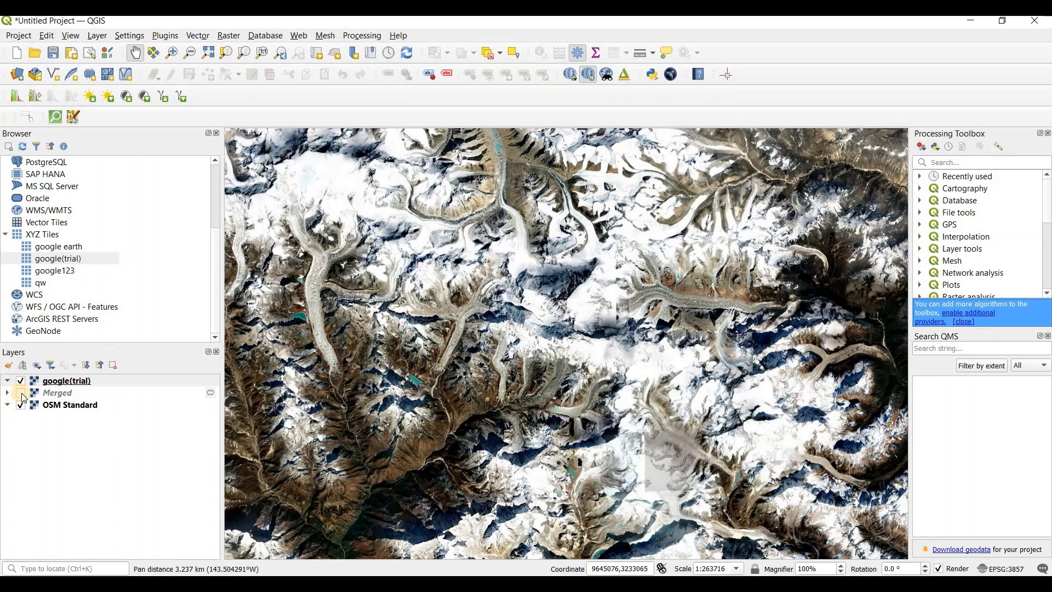
Step: Toggle the visibility of the Merged and google(trial) layers to compare the DEM with the satellite imagery
{"action": "left_click", "coordinate": [22, 393]}
{"action": "left_click", "coordinate": [20, 380]}
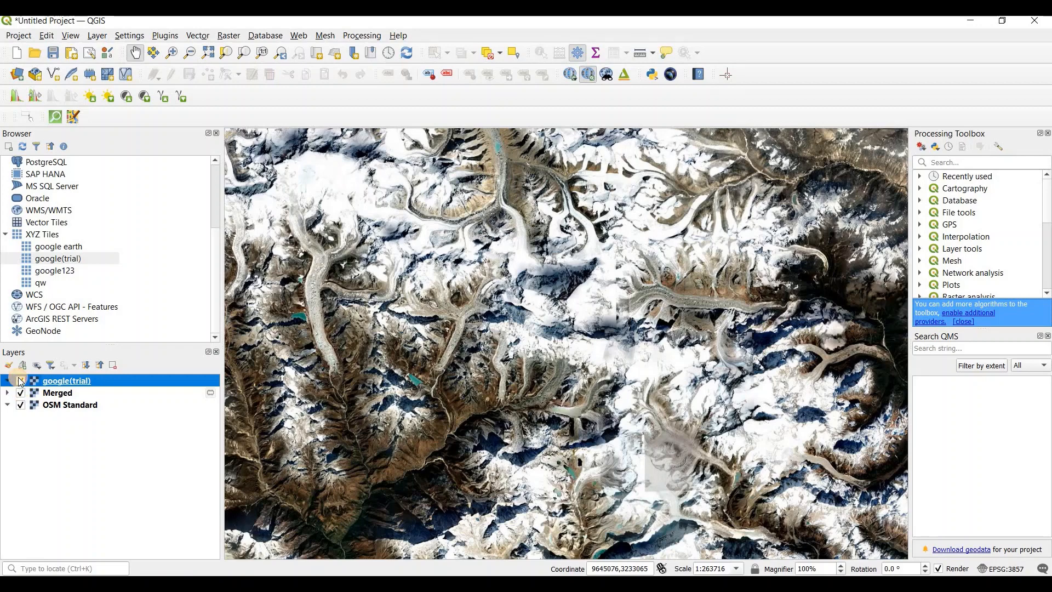
{"action": "left_click", "coordinate": [21, 380]}
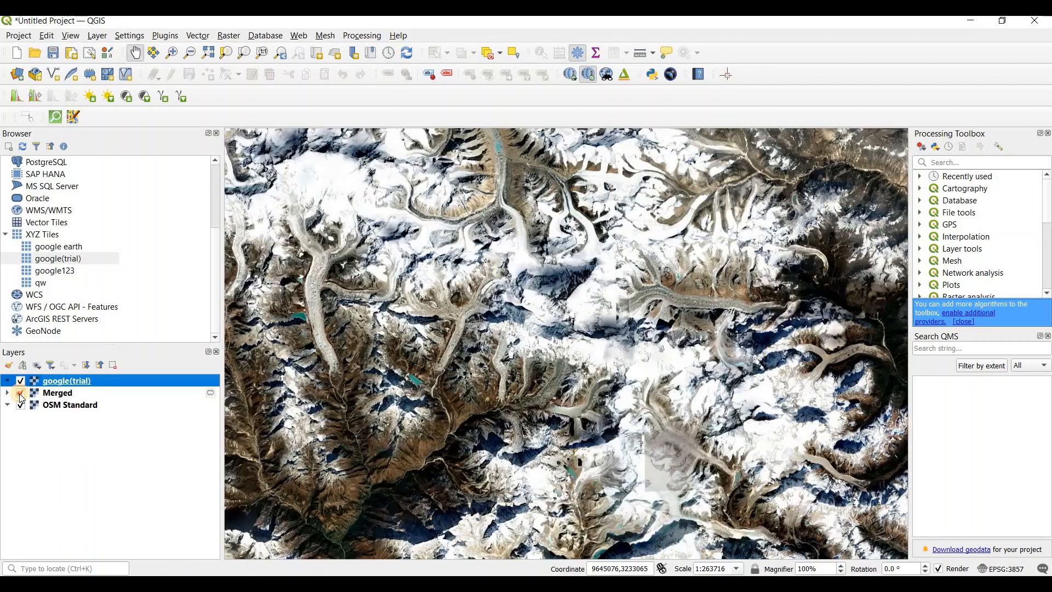
{"action": "left_click", "coordinate": [20, 393]}
Step: Set up Clip Raster by Extent with Merged as input layer and draw the clipping extent around Mount Everest on the map canvas
{"action": "left_click", "coordinate": [230, 36]}
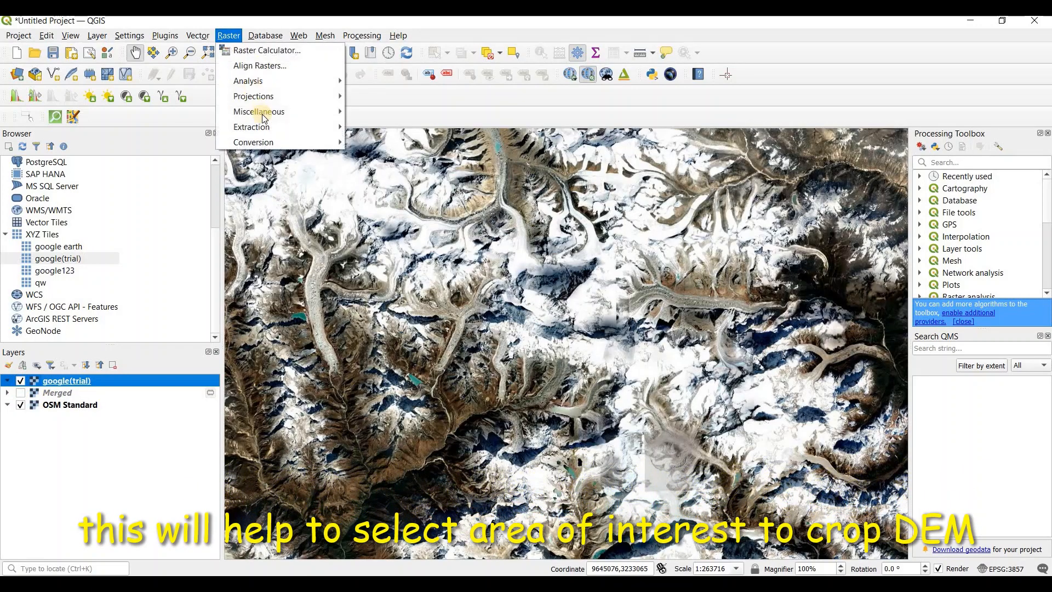
{"action": "mouse_move", "coordinate": [258, 127]}
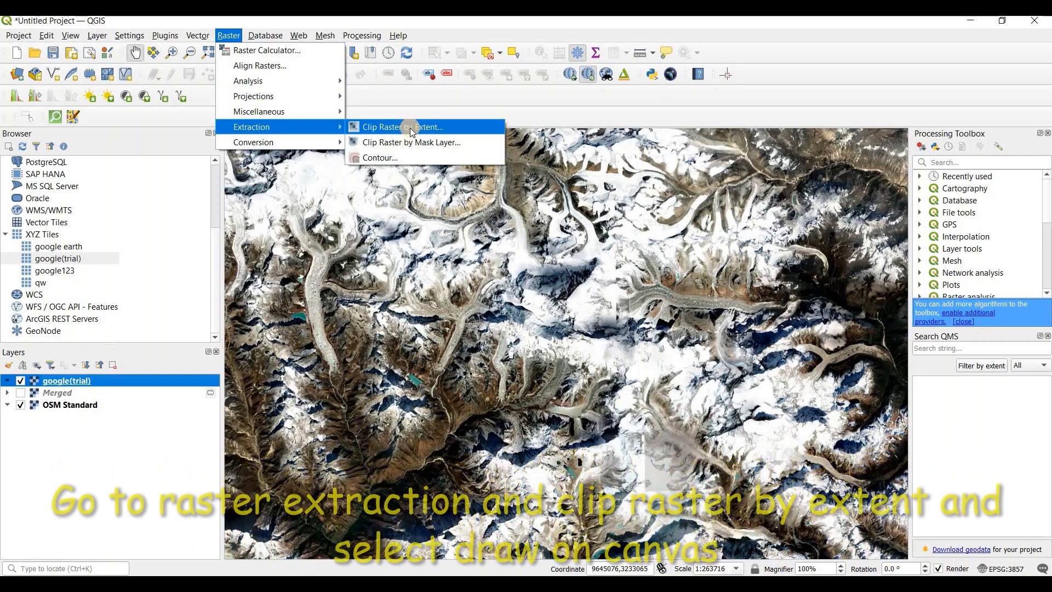
{"action": "left_click", "coordinate": [408, 128]}
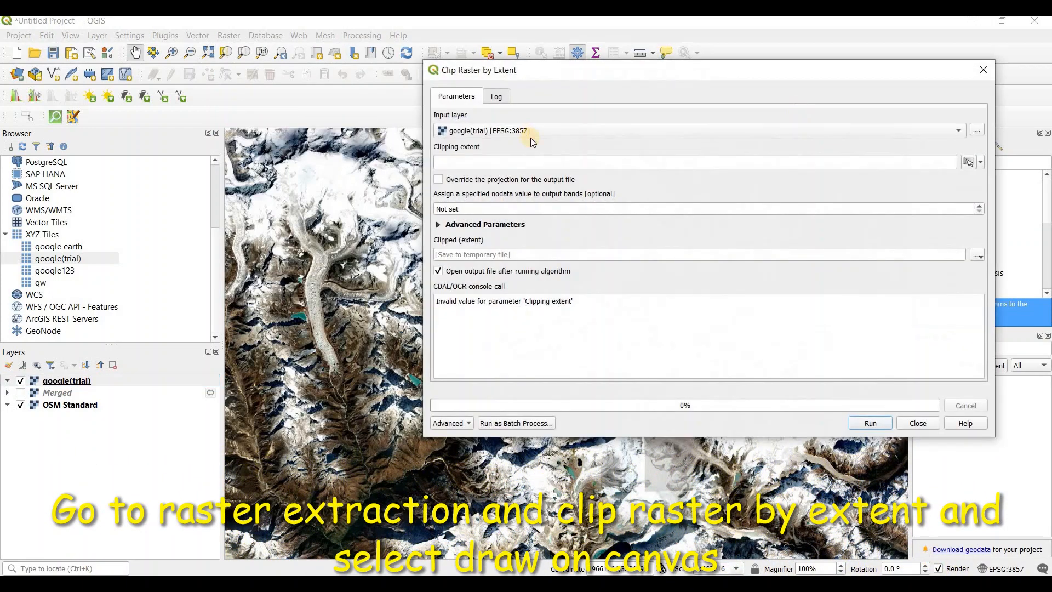
{"action": "left_click", "coordinate": [740, 131]}
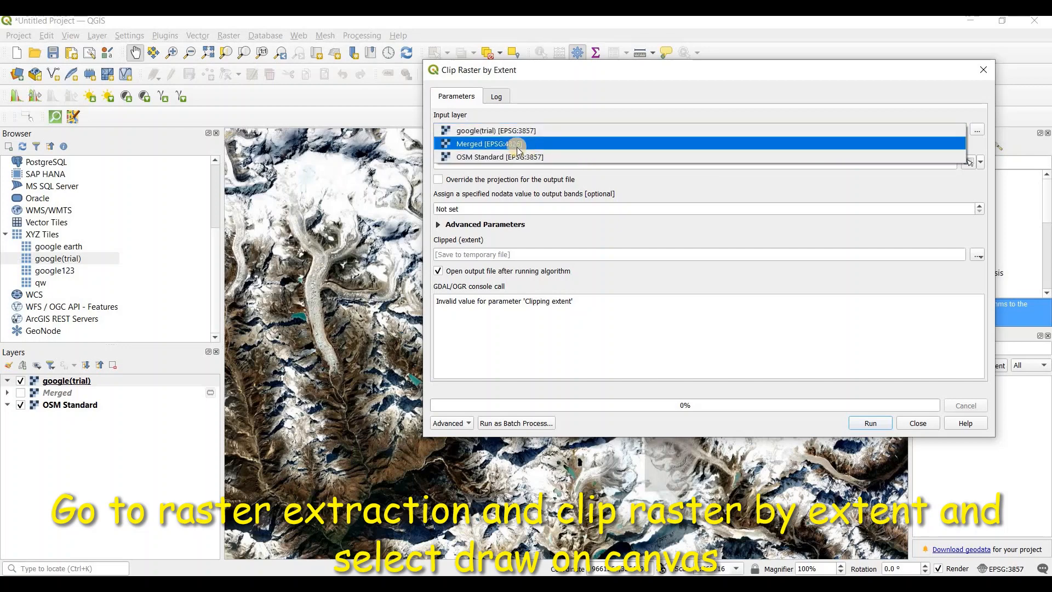
{"action": "left_click", "coordinate": [506, 144]}
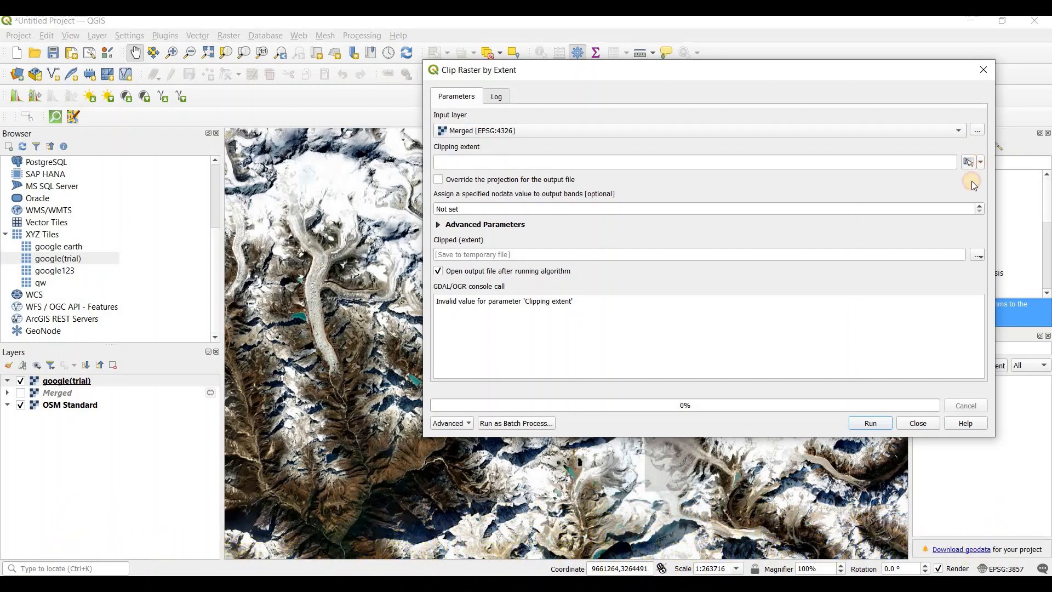
{"action": "left_click", "coordinate": [980, 163]}
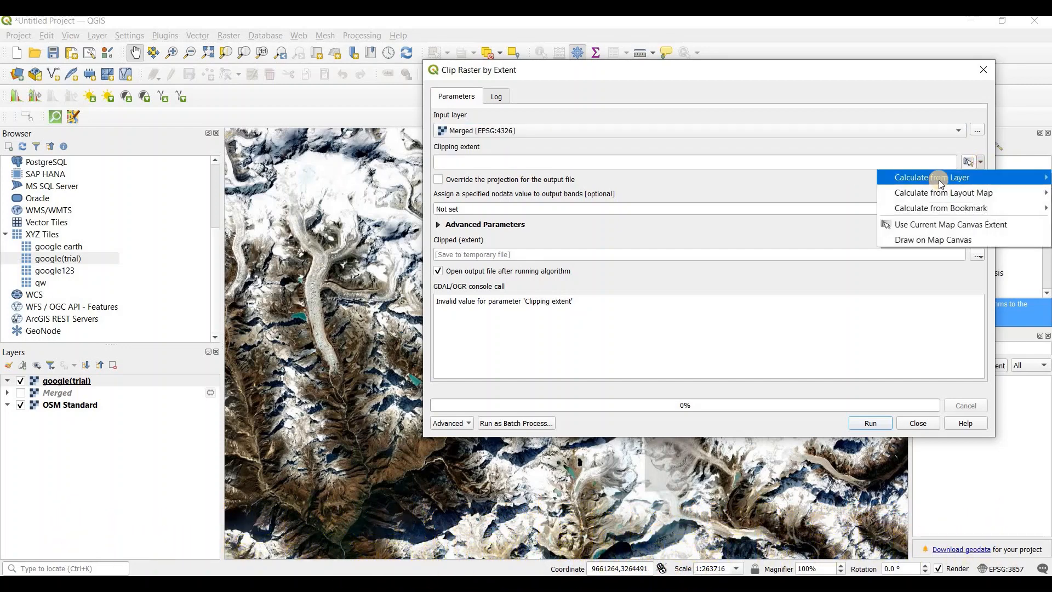
{"action": "left_click", "coordinate": [928, 239]}
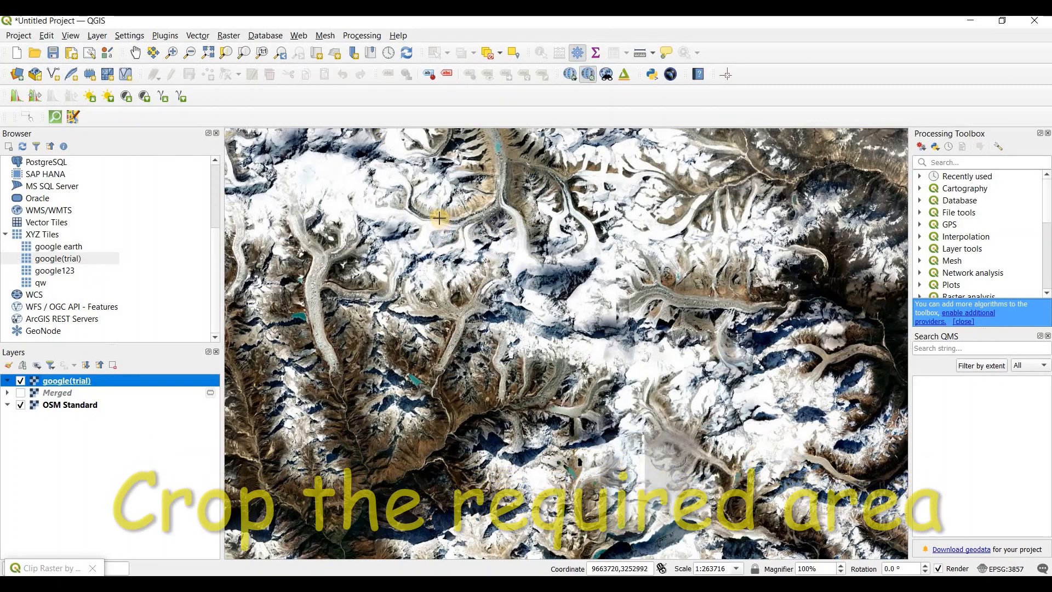
{"action": "mouse_move", "coordinate": [432, 214]}
{"action": "left_mouse_down"}
{"action": "mouse_move", "coordinate": [460, 346]}
{"action": "mouse_move", "coordinate": [670, 414]}
{"action": "mouse_move", "coordinate": [702, 437]}
{"action": "left_mouse_up"}
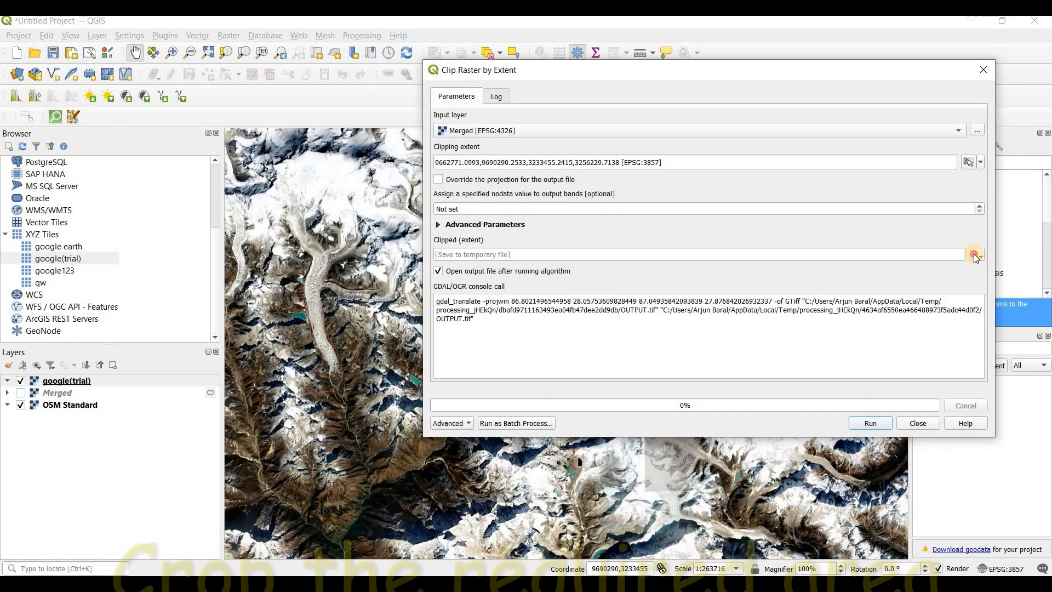
Step: Choose to save the clipped raster to a file and create a folder named 3d inside Desktop > HEC-RAS for it
{"action": "left_click", "coordinate": [978, 255]}
{"action": "left_click", "coordinate": [965, 284]}
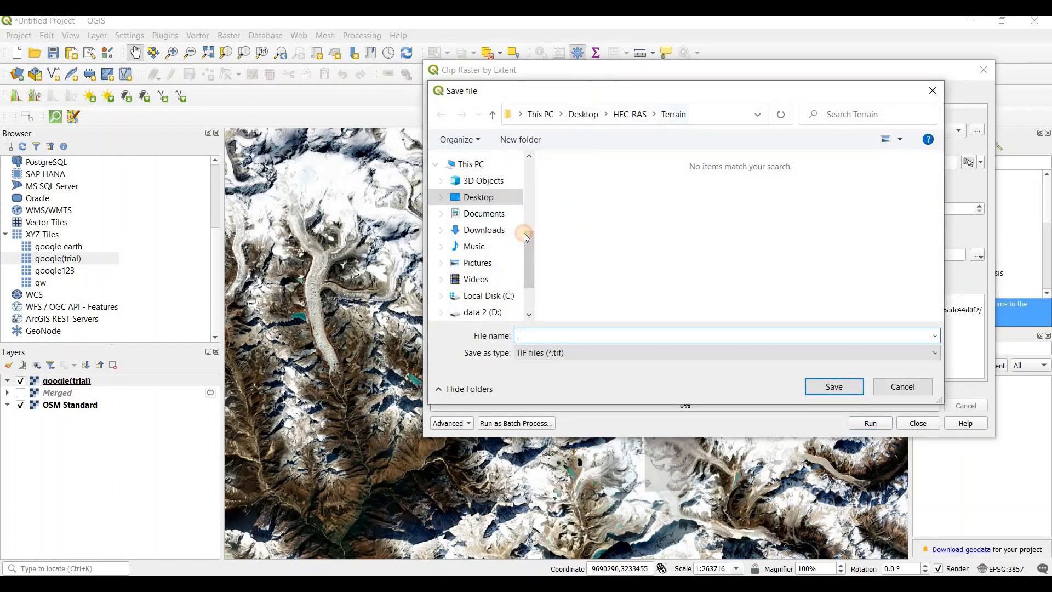
{"action": "left_click", "coordinate": [474, 199]}
{"action": "left_click", "coordinate": [628, 115]}
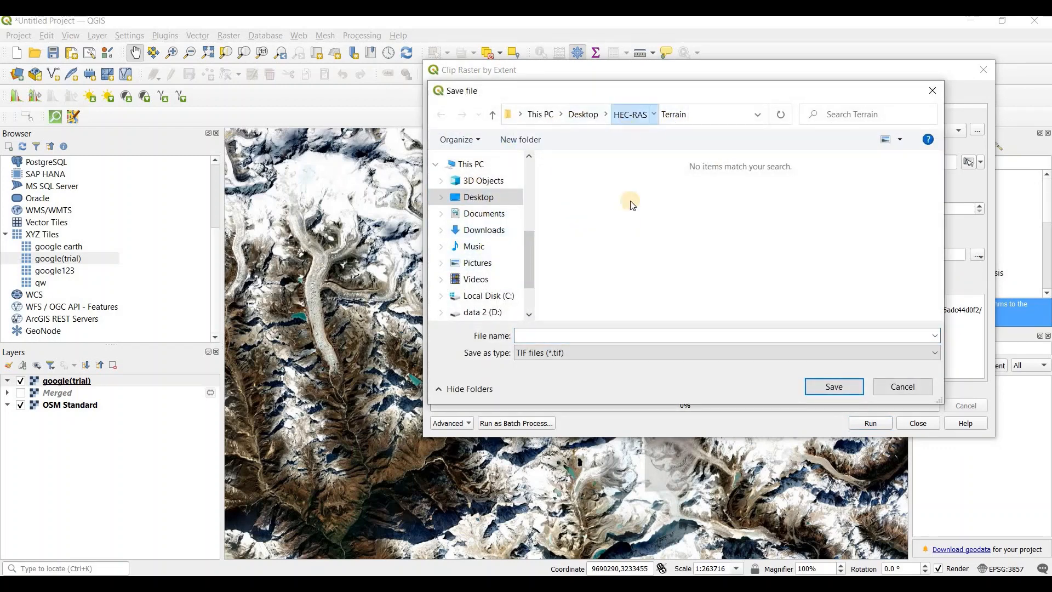
{"action": "right_click", "coordinate": [592, 247]}
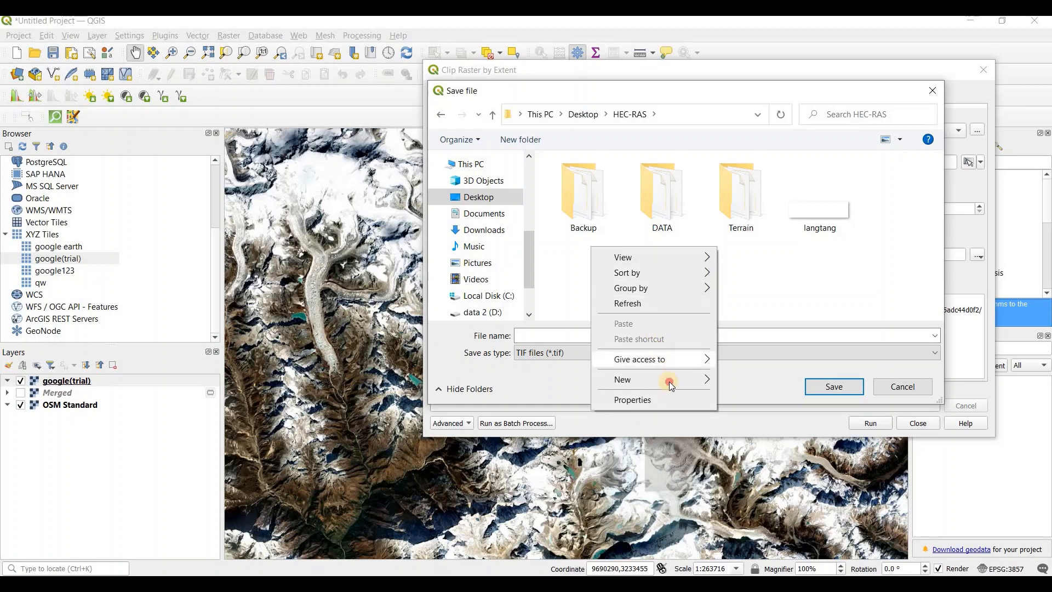
{"action": "mouse_move", "coordinate": [691, 375]}
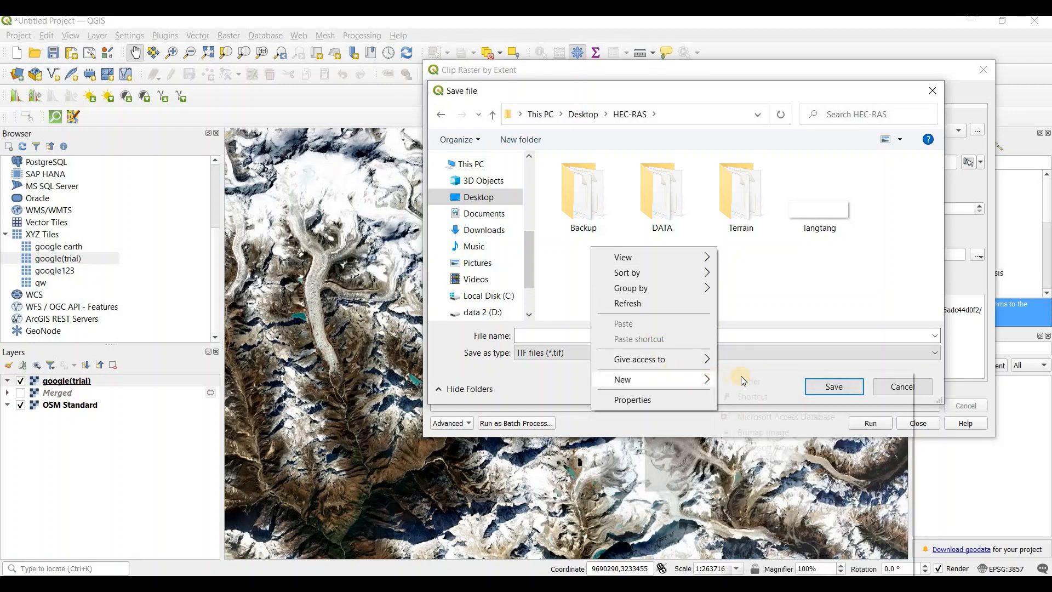
{"action": "left_click", "coordinate": [742, 379]}
{"action": "type", "text": "3d"}
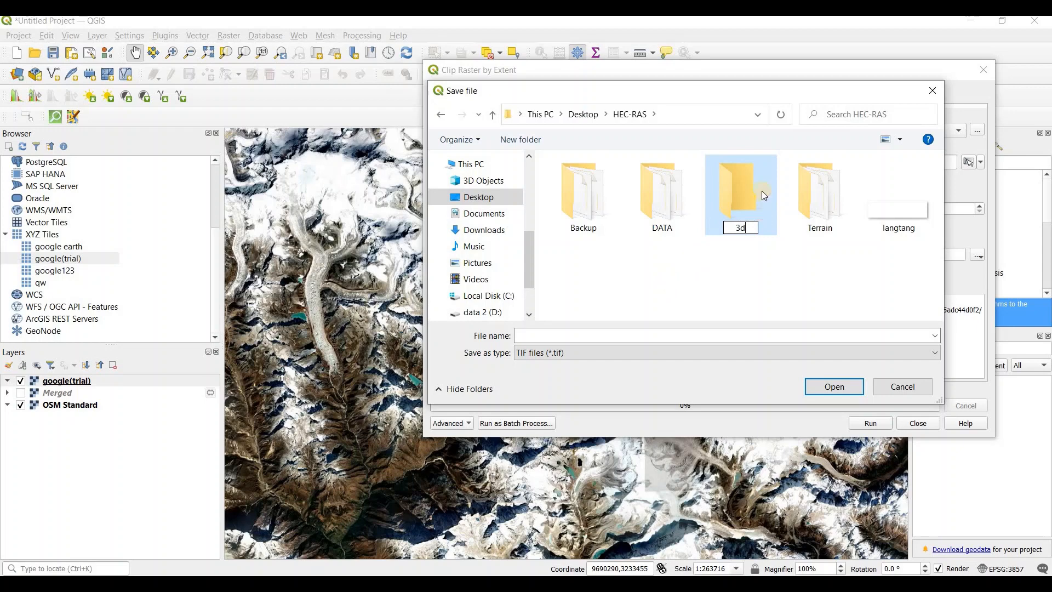
{"action": "key", "text": "Return"}
{"action": "key", "text": "Return"}
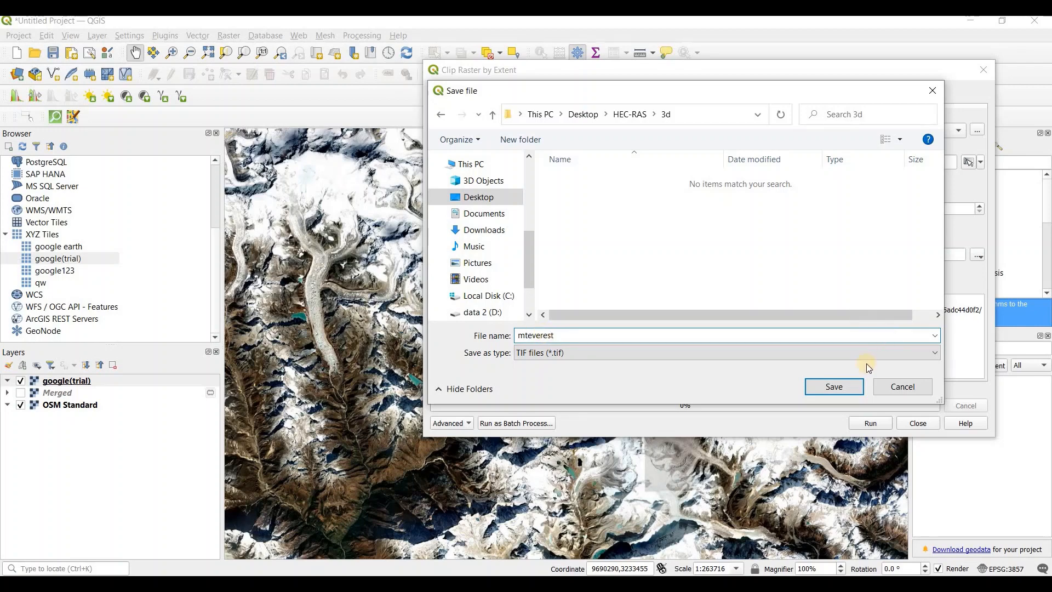
Step: Name the output TIF file mteverest in the 3d folder, run the clip, and close the tool
{"action": "left_click", "coordinate": [834, 387]}
{"action": "left_click", "coordinate": [874, 421]}
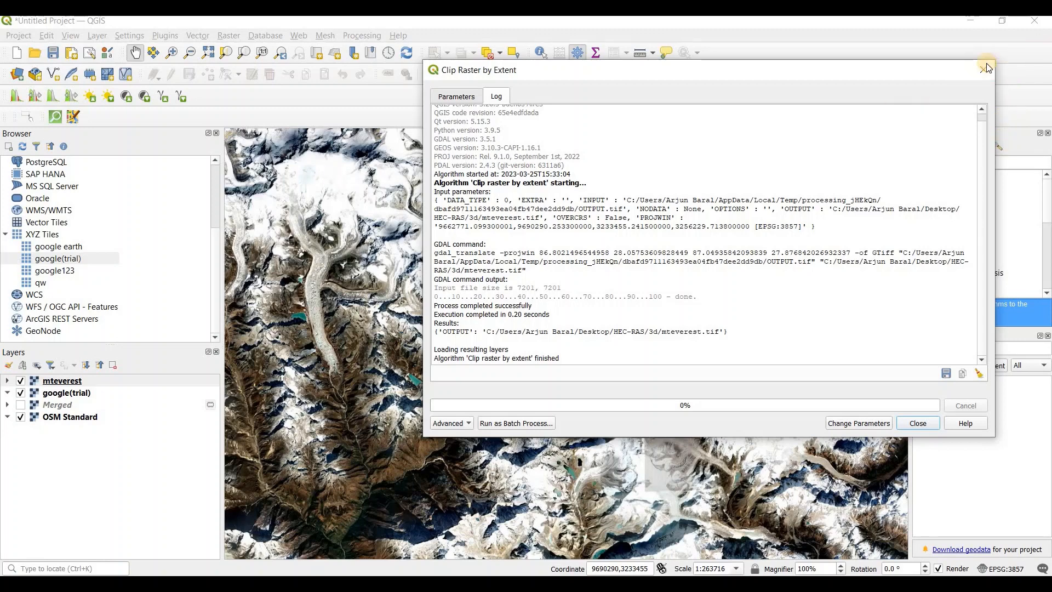
{"action": "key", "text": "Escape"}
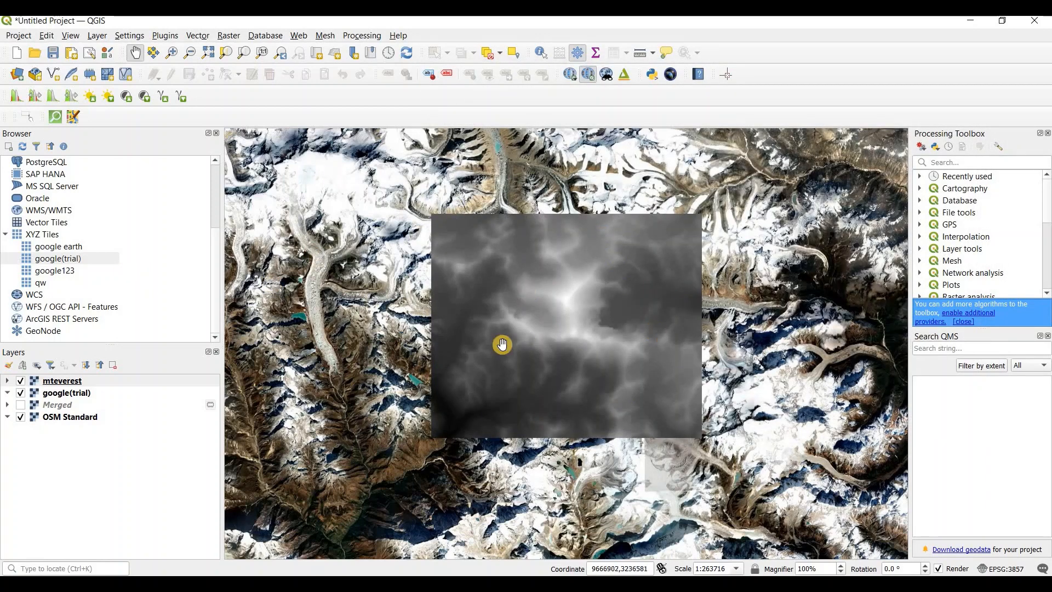
Step: Move the mteverest DEM layer below the google(trial) imagery in the layer order
{"action": "left_click_drag", "start_coordinate": [607, 418], "coordinate": [520, 406]}
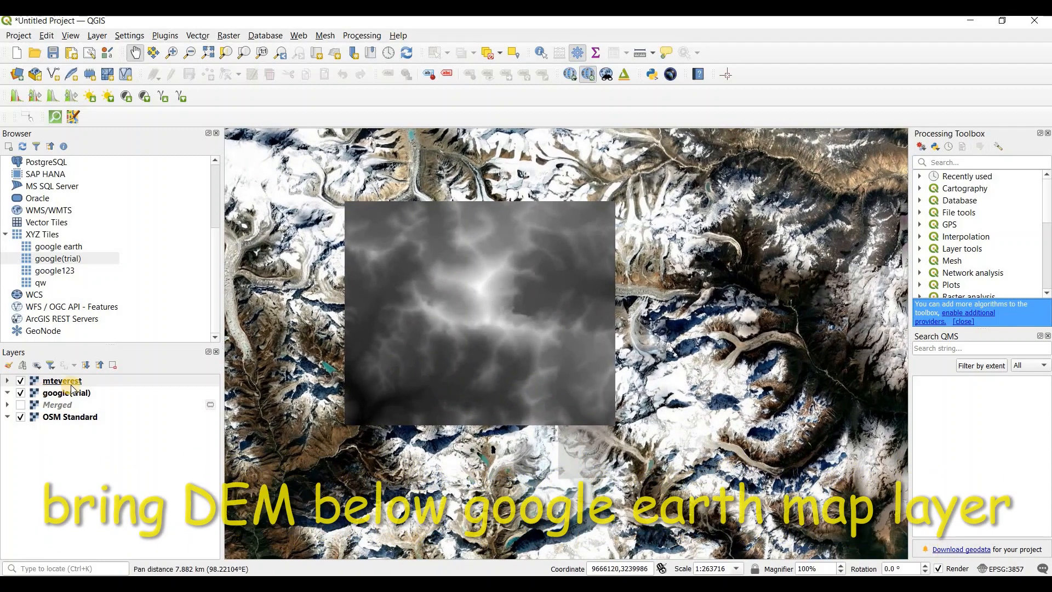
{"action": "left_click_drag", "start_coordinate": [62, 380], "coordinate": [57, 399]}
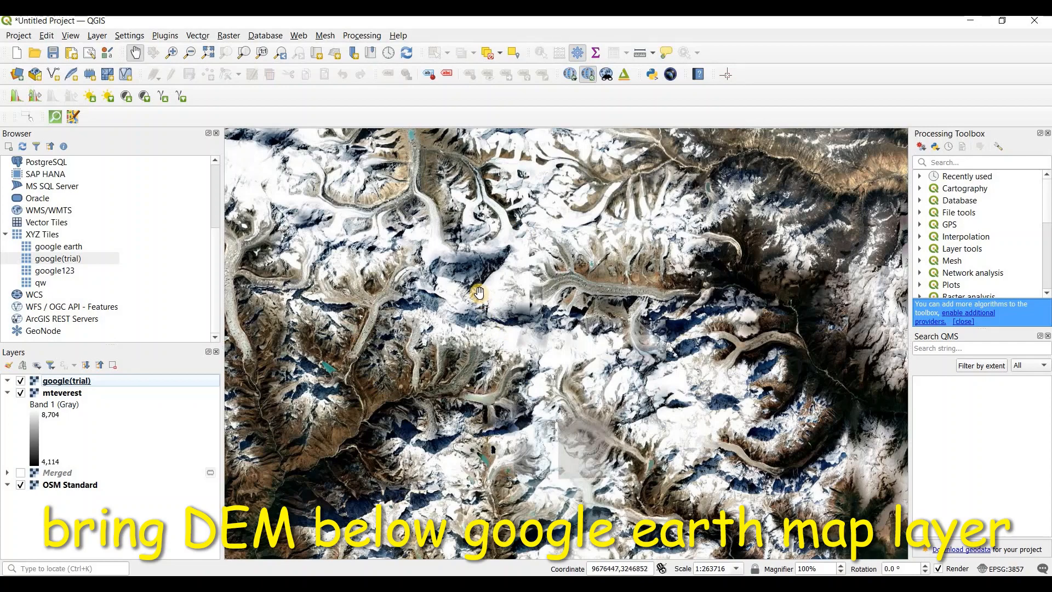
{"action": "scroll", "coordinate": [479, 293], "scroll_direction": "up", "scroll_amount": 2}
{"action": "scroll", "coordinate": [484, 294], "scroll_direction": "down", "scroll_amount": 1}
{"action": "scroll", "coordinate": [488, 329], "scroll_direction": "down", "scroll_amount": 1}
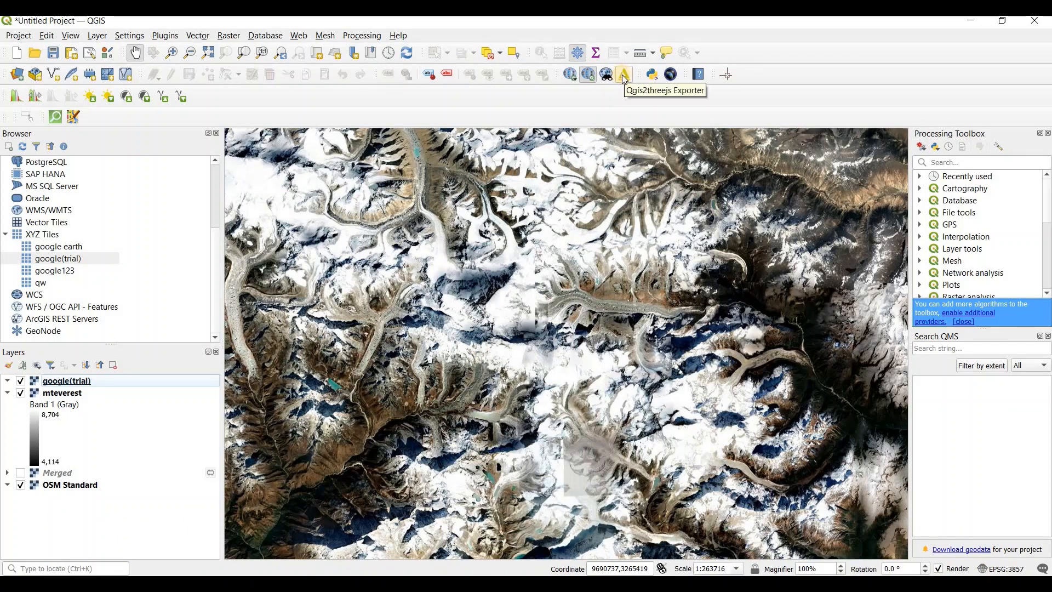
Step: Find the Qgis2threejs plugin by searching the plugin repository for "three" and try to reinstall it
{"action": "left_click", "coordinate": [165, 35]}
{"action": "left_click", "coordinate": [176, 53]}
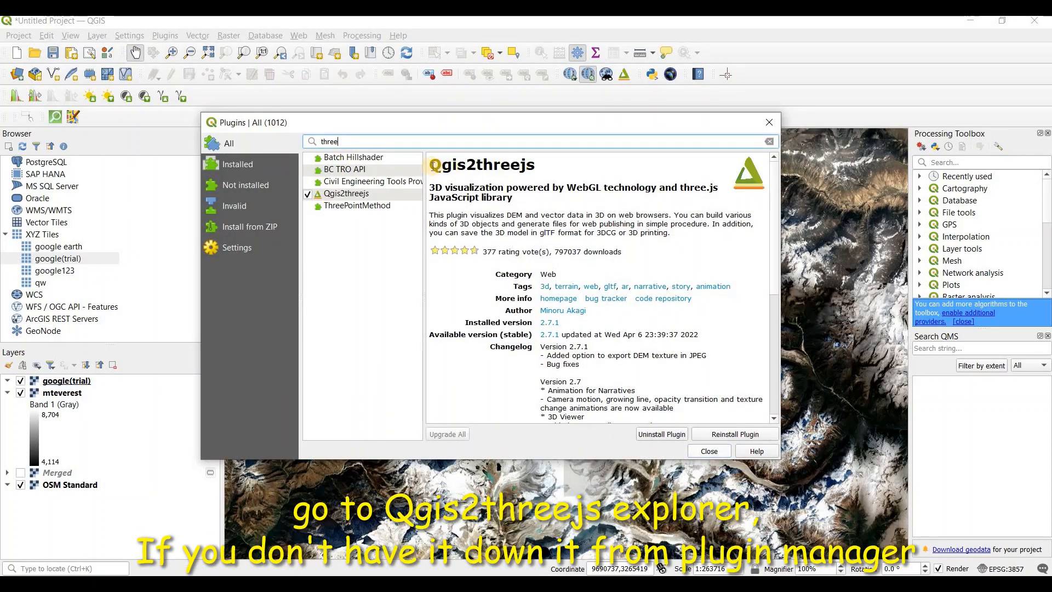
{"action": "left_click_drag", "start_coordinate": [430, 164], "coordinate": [536, 164]}
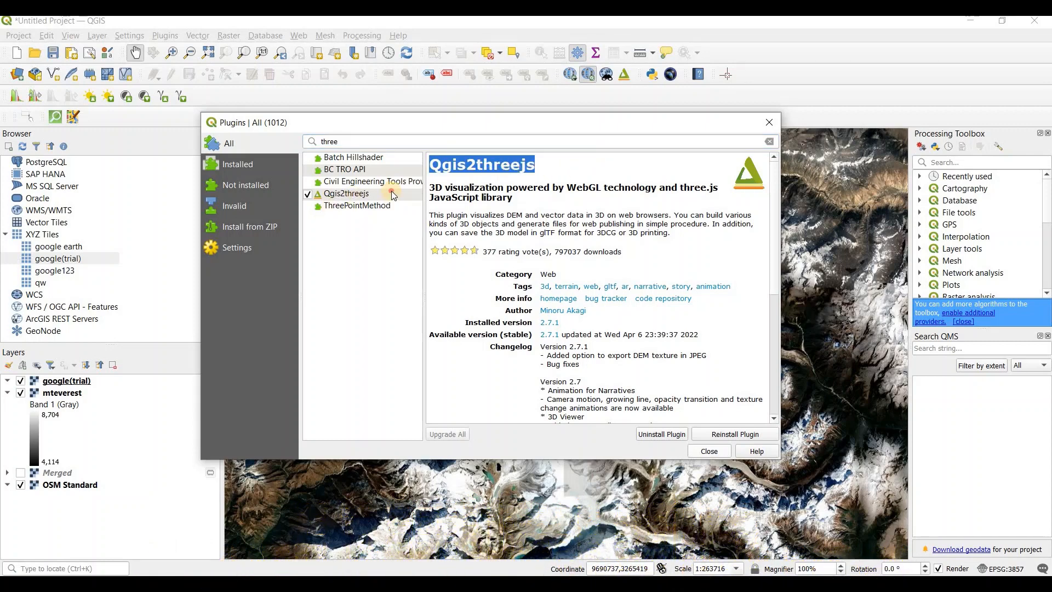
{"action": "left_click", "coordinate": [740, 435]}
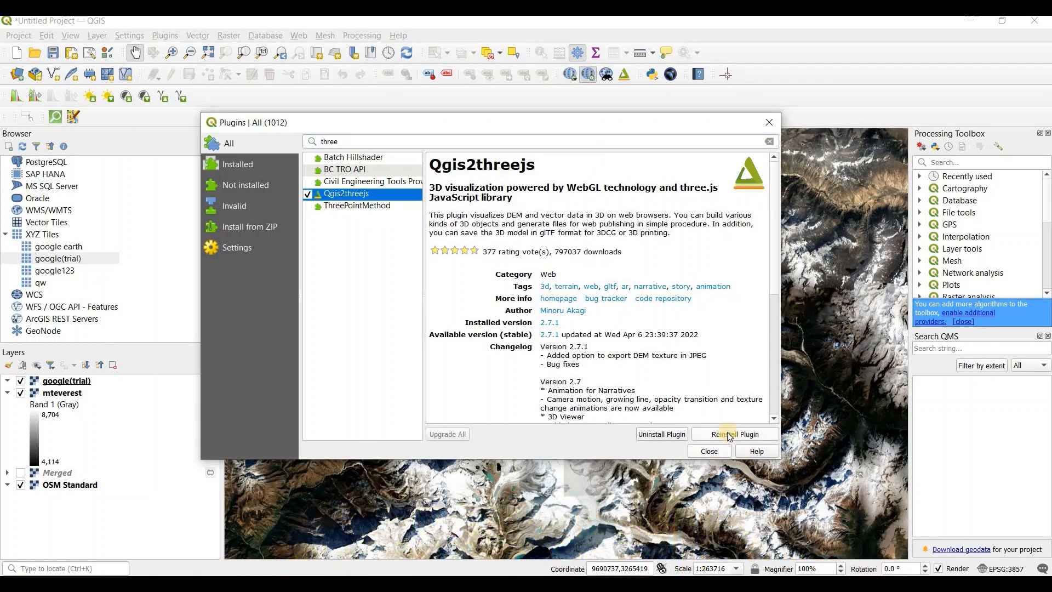
{"action": "left_click", "coordinate": [727, 435]}
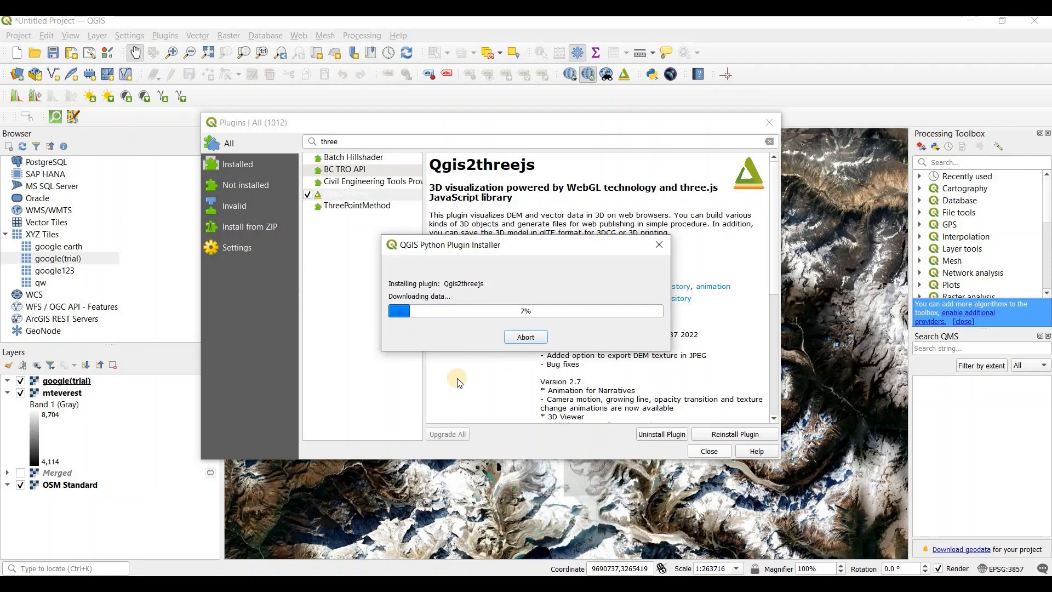
{"action": "left_click", "coordinate": [529, 336]}
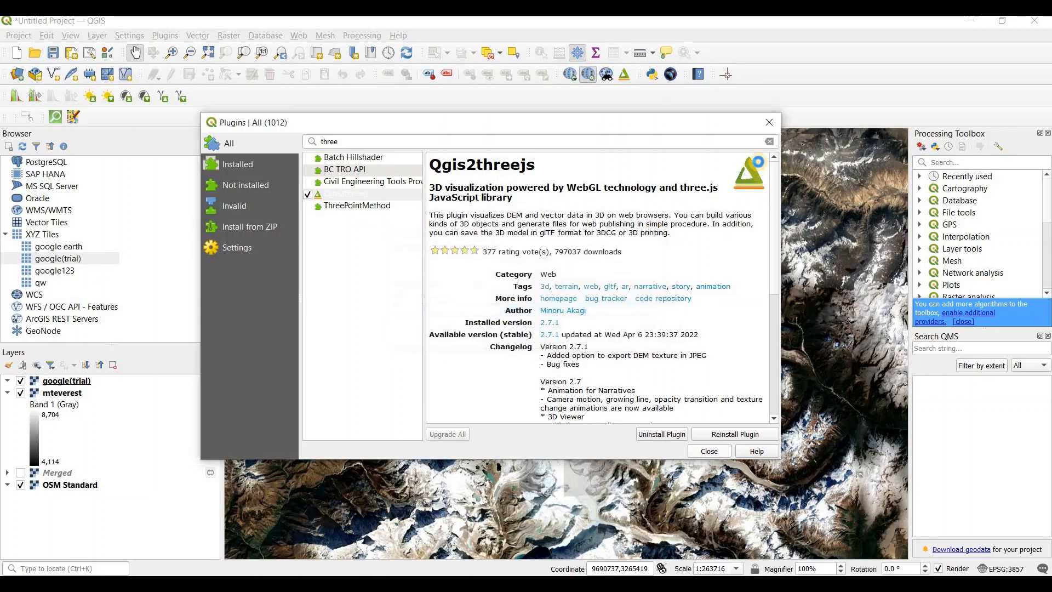
{"action": "left_click", "coordinate": [769, 123]}
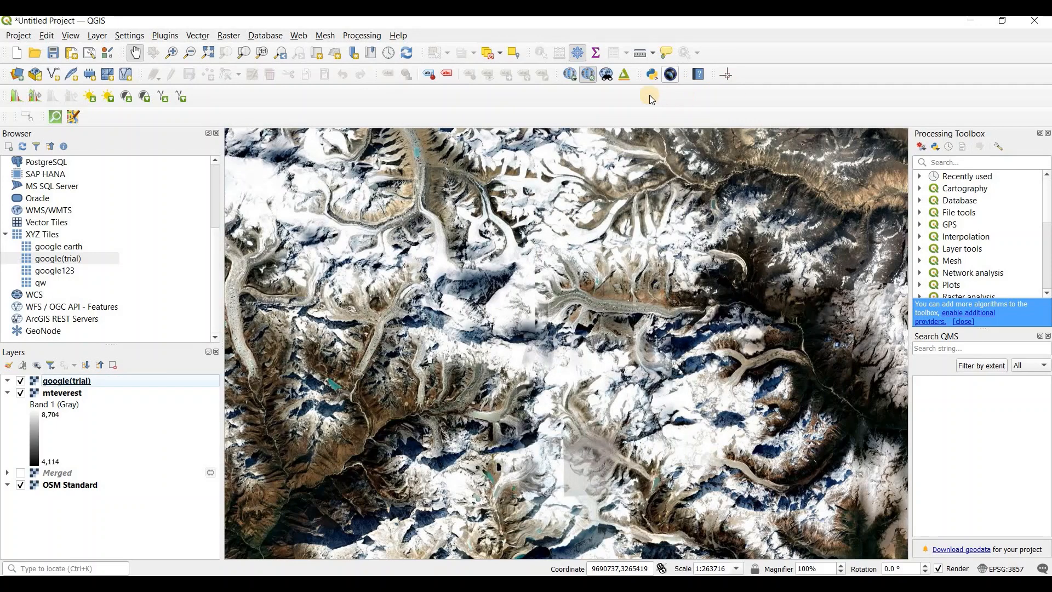
Step: Launch the Qgis2threejs Exporter and enable the mteverest DEM in the 3D scene
{"action": "left_click", "coordinate": [623, 75]}
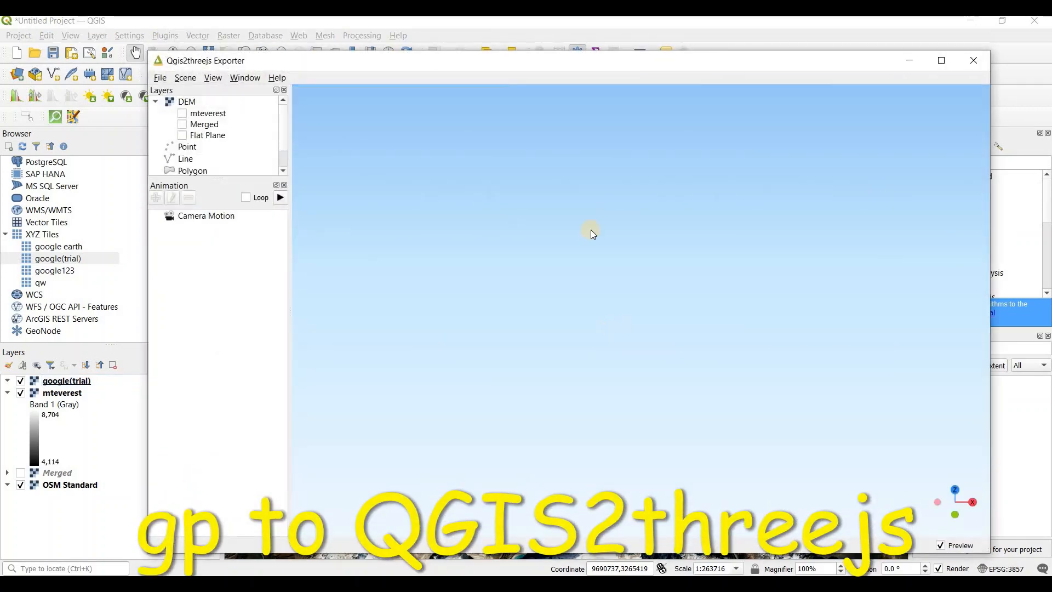
{"action": "left_click", "coordinate": [181, 114]}
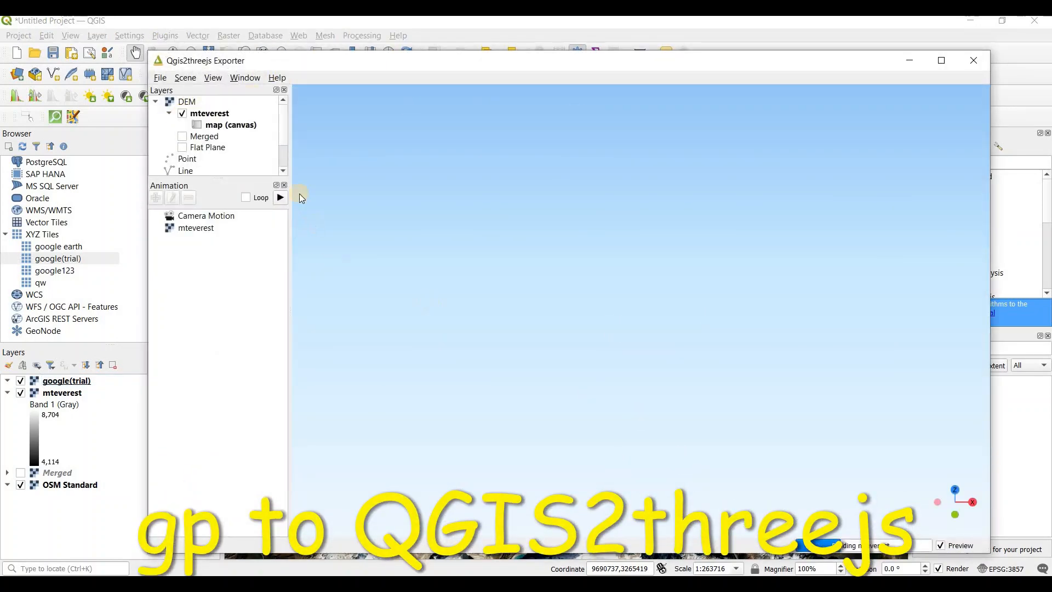
{"action": "left_click_drag", "start_coordinate": [681, 486], "coordinate": [595, 405]}
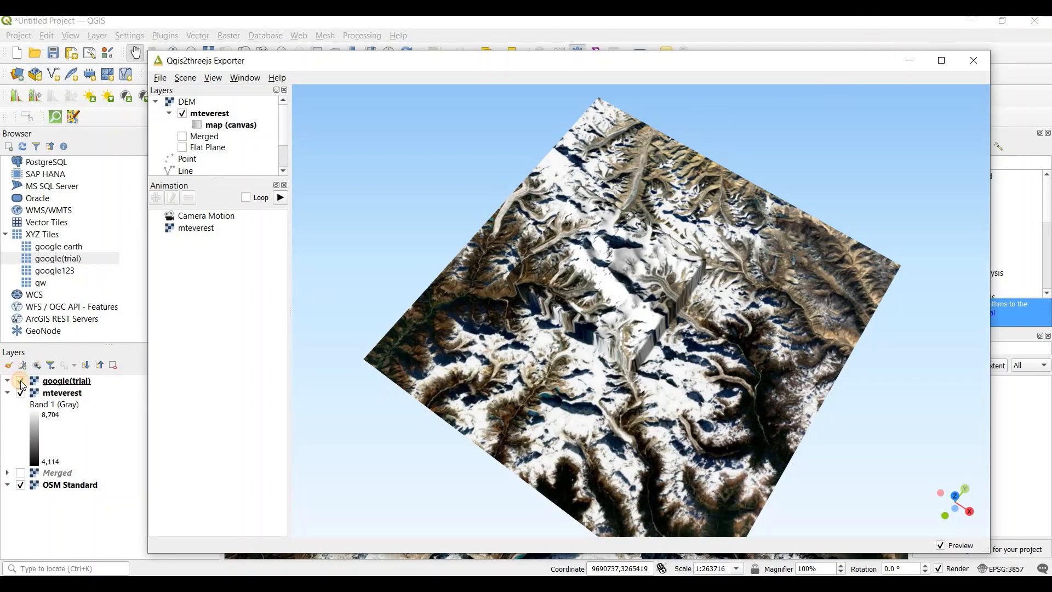
Step: Toggle the google(trial) layer off and on to compare the 3D terrain with and without the satellite imagery
{"action": "left_click", "coordinate": [21, 380]}
{"action": "left_click_drag", "start_coordinate": [527, 217], "coordinate": [376, 274]}
{"action": "left_click", "coordinate": [21, 383]}
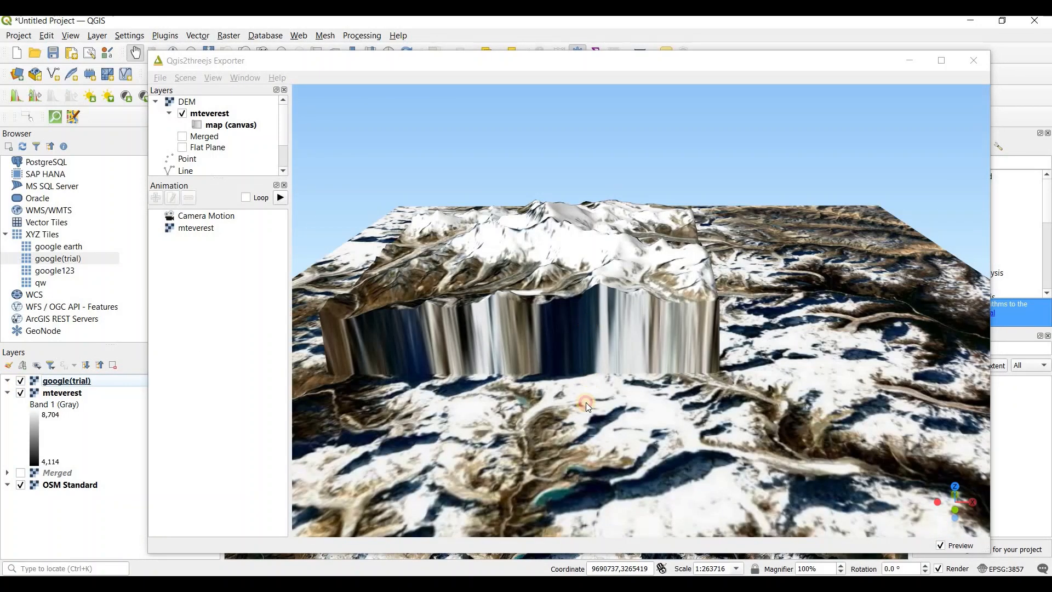
{"action": "left_click_drag", "start_coordinate": [586, 402], "coordinate": [528, 305]}
{"action": "scroll", "coordinate": [528, 305], "scroll_direction": "up", "scroll_amount": 1}
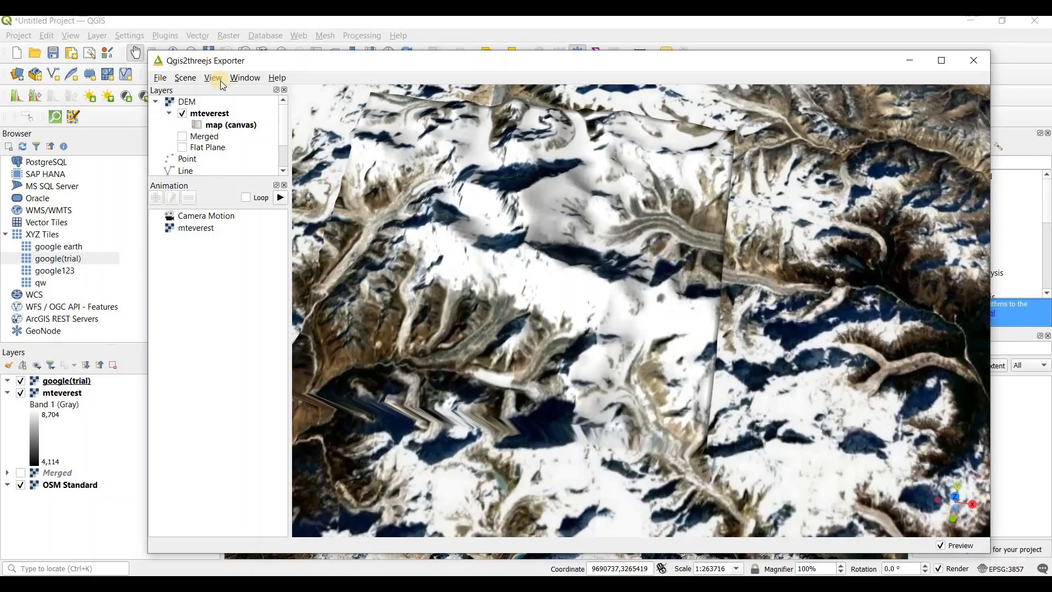
Step: Set the scene's base extent to a fixed extent taken from the Merged layer and apply it
{"action": "left_click", "coordinate": [188, 81]}
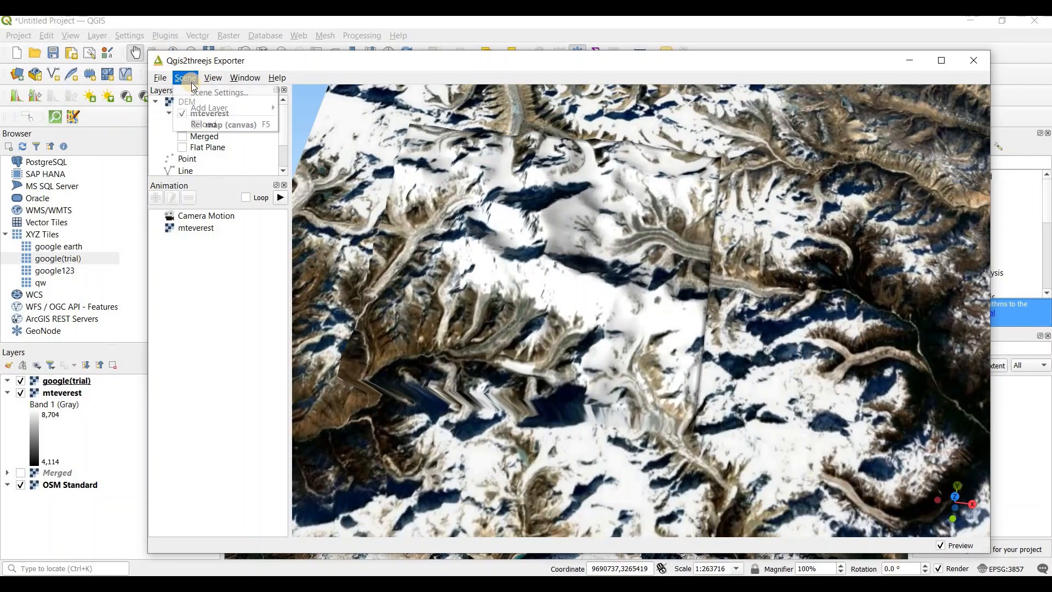
{"action": "left_click", "coordinate": [202, 92]}
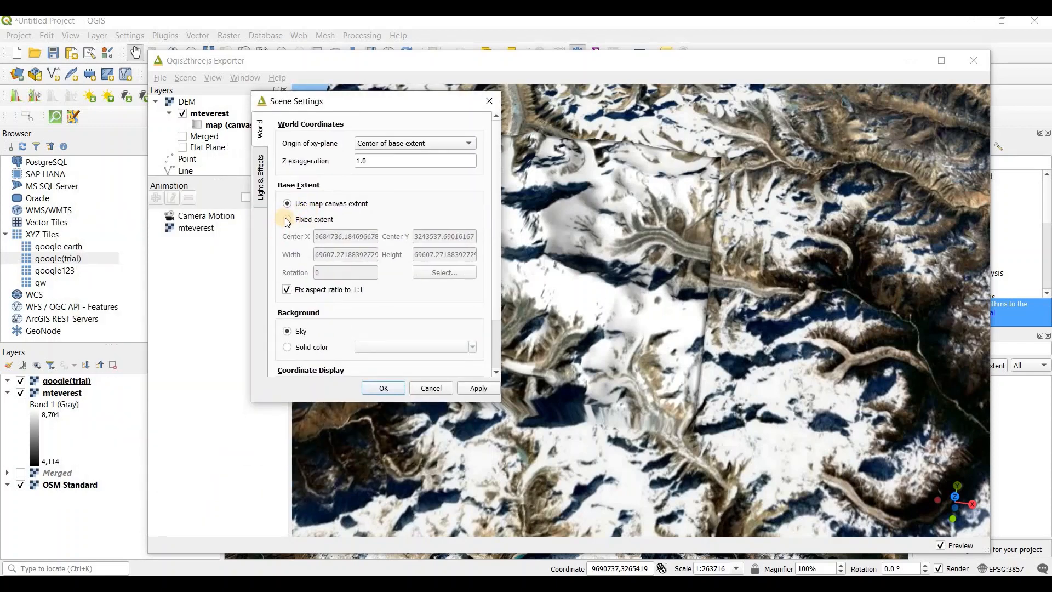
{"action": "left_click", "coordinate": [287, 220]}
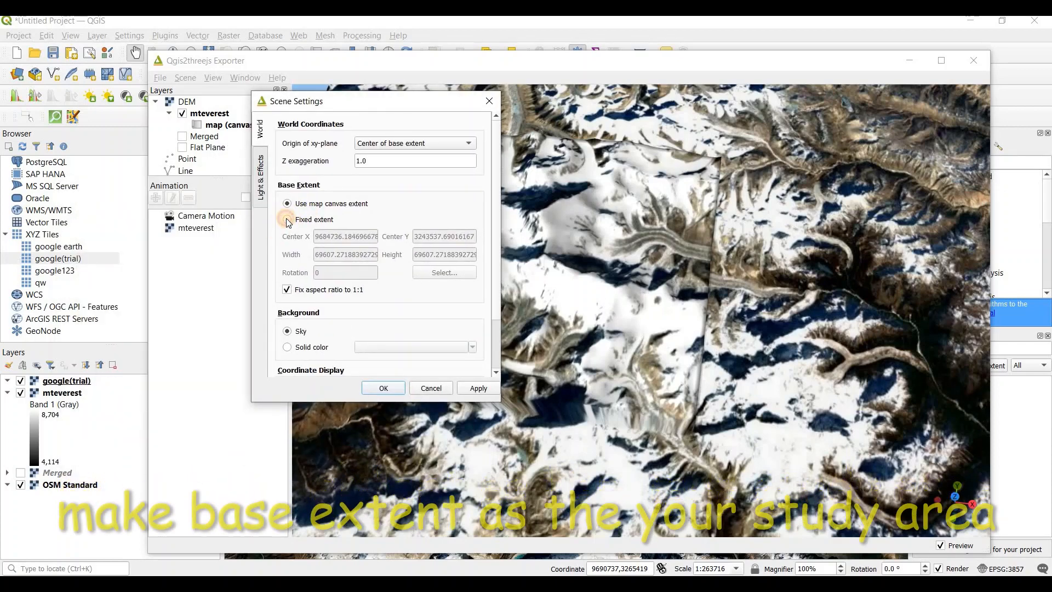
{"action": "left_click", "coordinate": [438, 272]}
{"action": "left_click", "coordinate": [509, 296]}
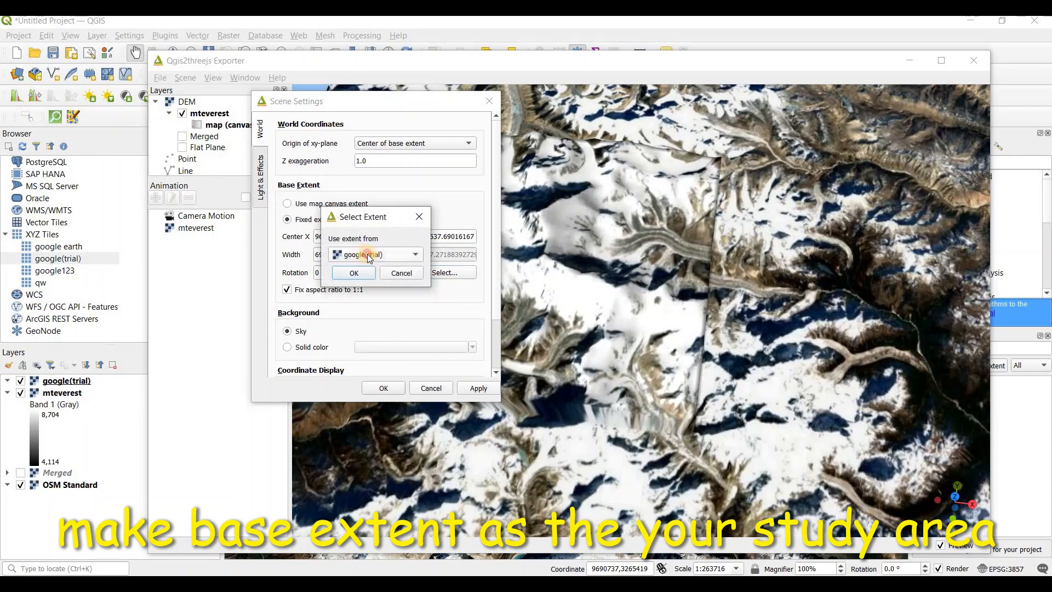
{"action": "left_click", "coordinate": [368, 255]}
{"action": "left_click", "coordinate": [355, 265]}
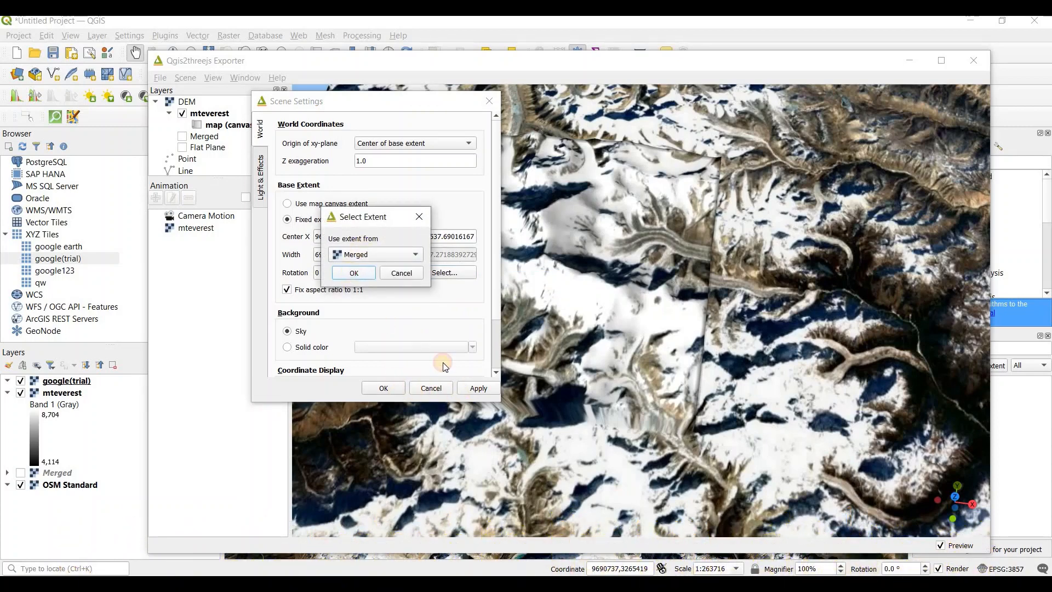
{"action": "key", "text": "Return"}
{"action": "left_click", "coordinate": [469, 388]}
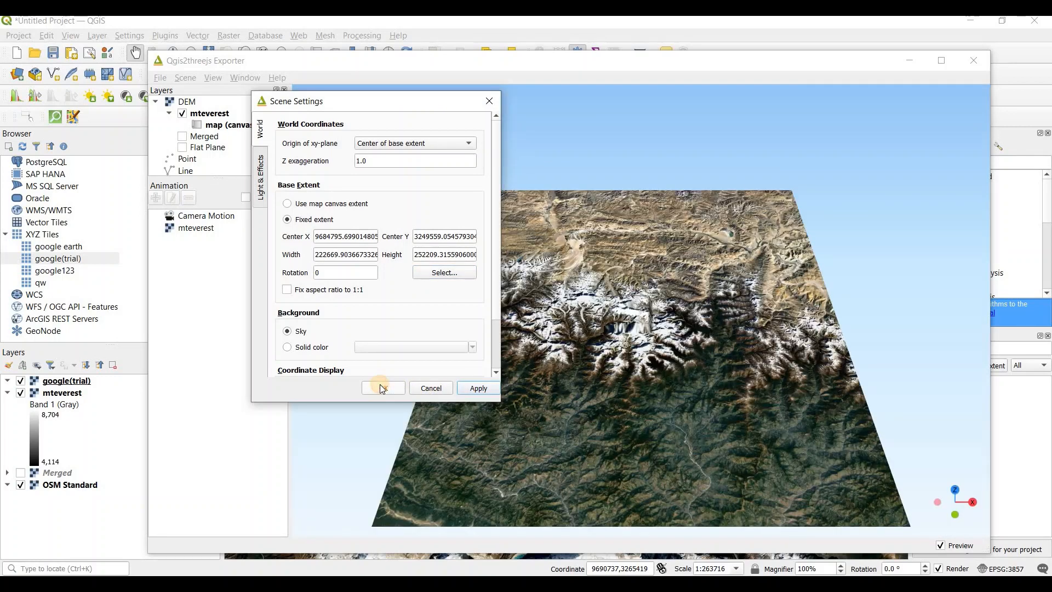
{"action": "left_click", "coordinate": [382, 388]}
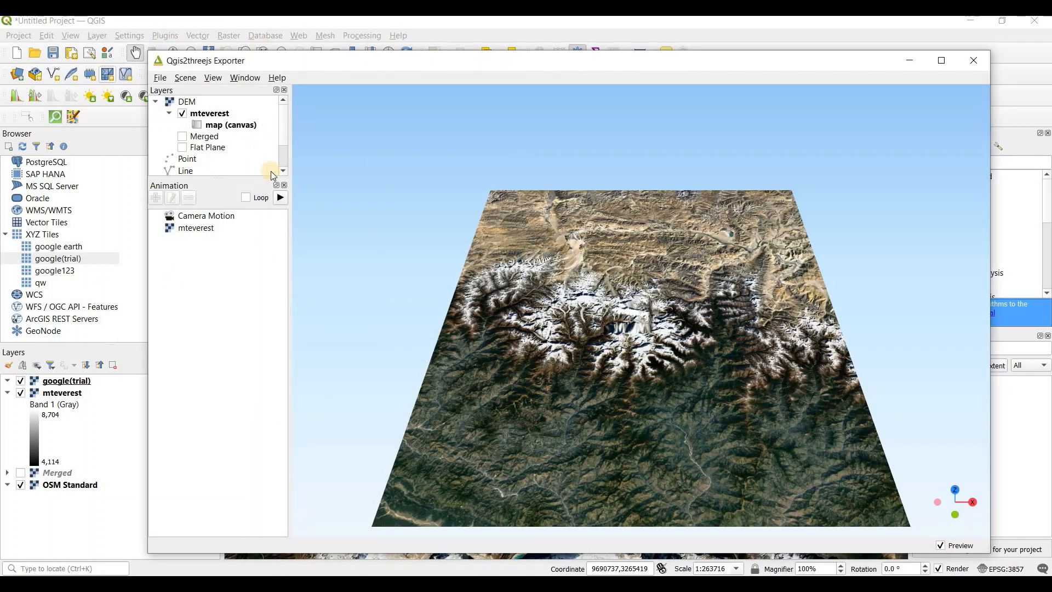
Step: Change the scene's fixed base extent to the extent of the mteverest layer, keeping the center of base extent as origin
{"action": "left_click", "coordinate": [186, 78]}
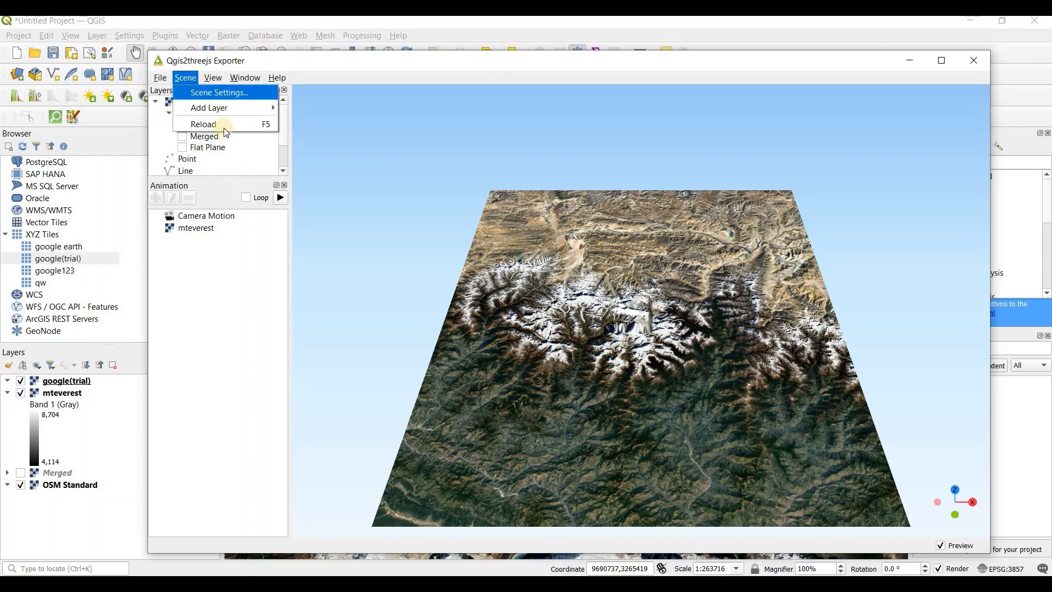
{"action": "left_click", "coordinate": [216, 90]}
{"action": "left_click", "coordinate": [224, 232]}
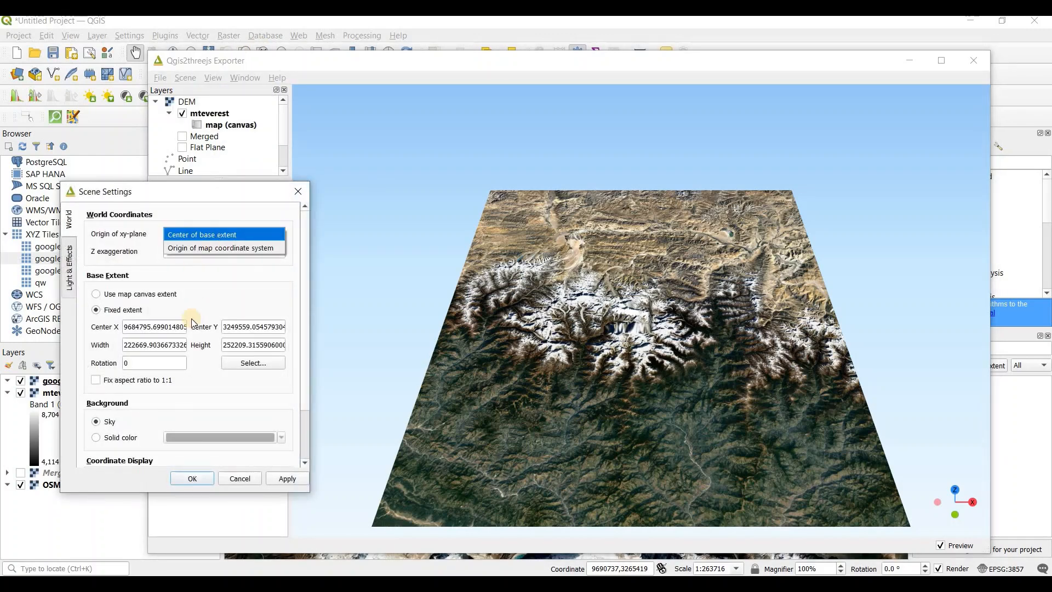
{"action": "left_click", "coordinate": [214, 234]}
{"action": "left_click", "coordinate": [246, 364]}
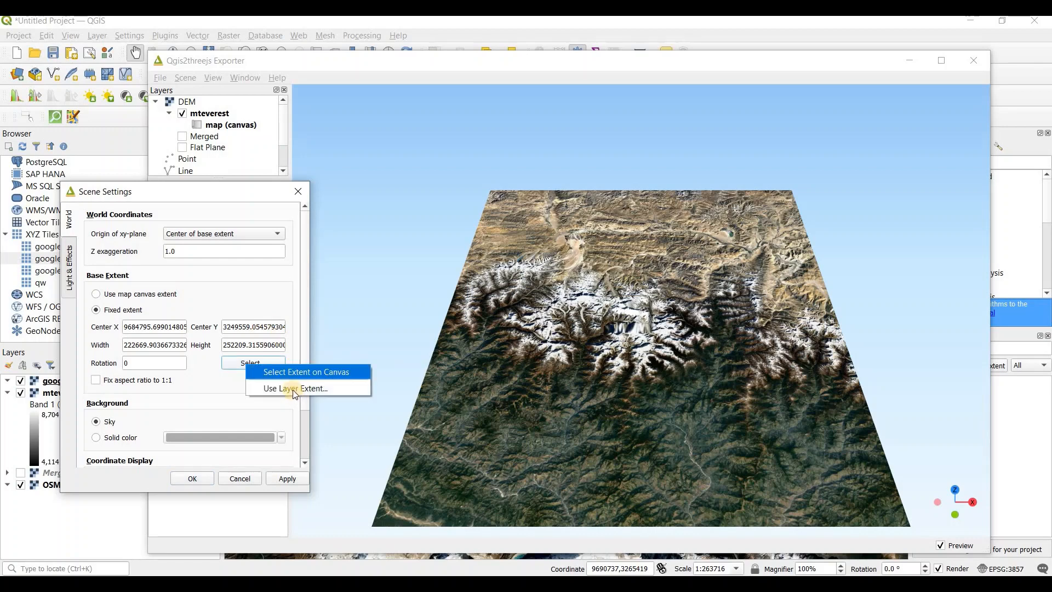
{"action": "key", "text": "Return"}
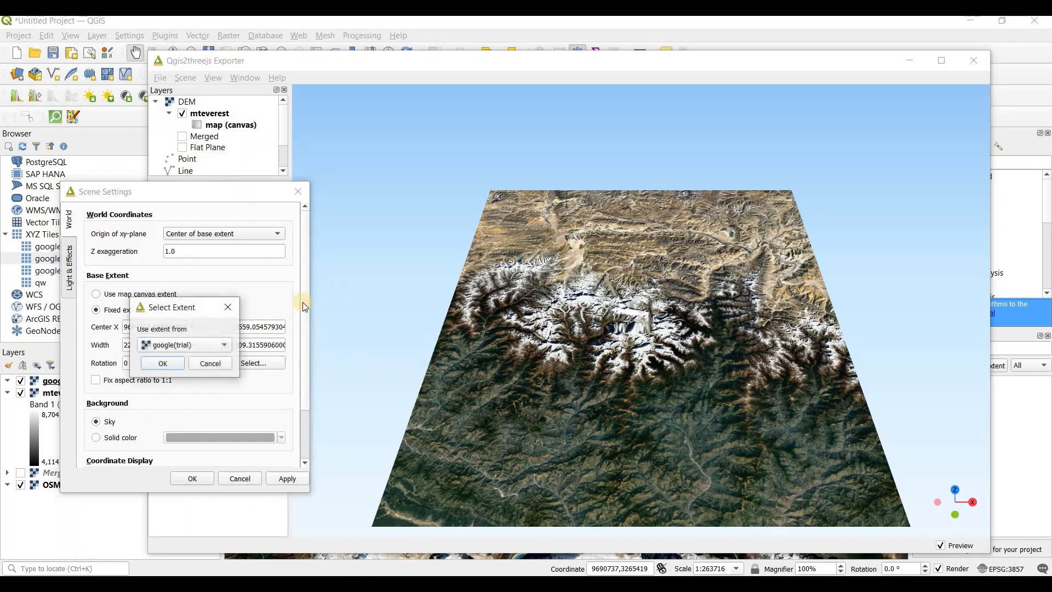
{"action": "left_click", "coordinate": [184, 351]}
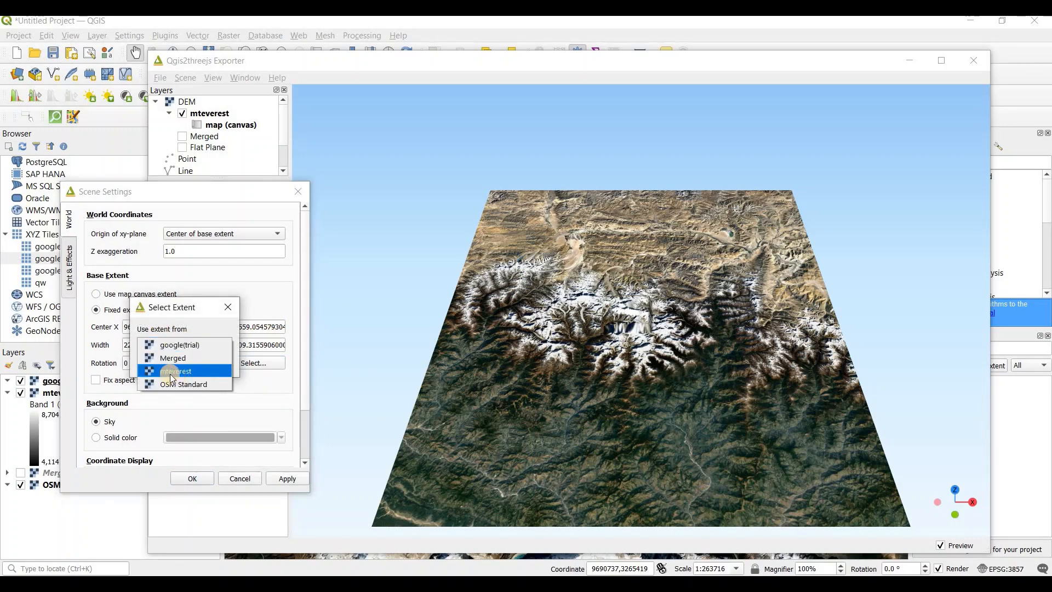
{"action": "left_click", "coordinate": [179, 373]}
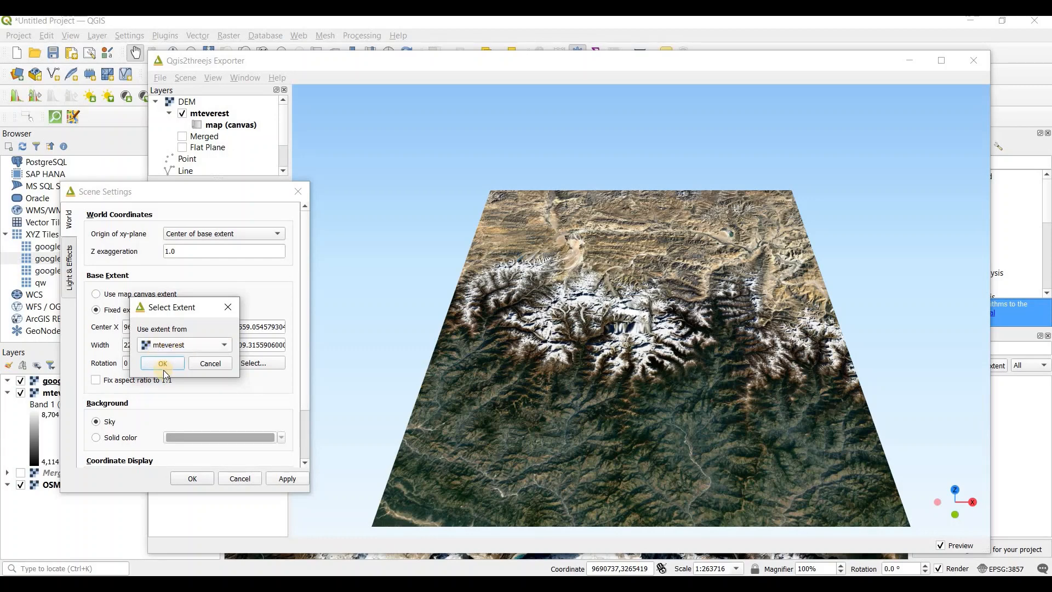
{"action": "left_click", "coordinate": [162, 364]}
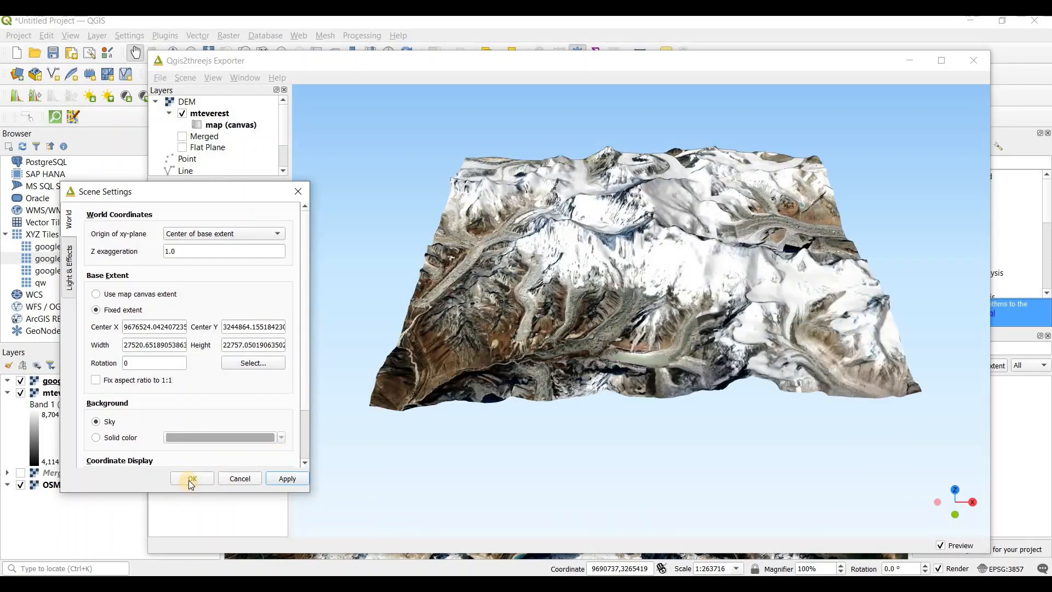
{"action": "left_click", "coordinate": [191, 480]}
Step: Maximize the exporter window and examine the satellite-draped Everest terrain from several sides
{"action": "left_click_drag", "start_coordinate": [482, 436], "coordinate": [565, 86]}
{"action": "left_click", "coordinate": [941, 60]}
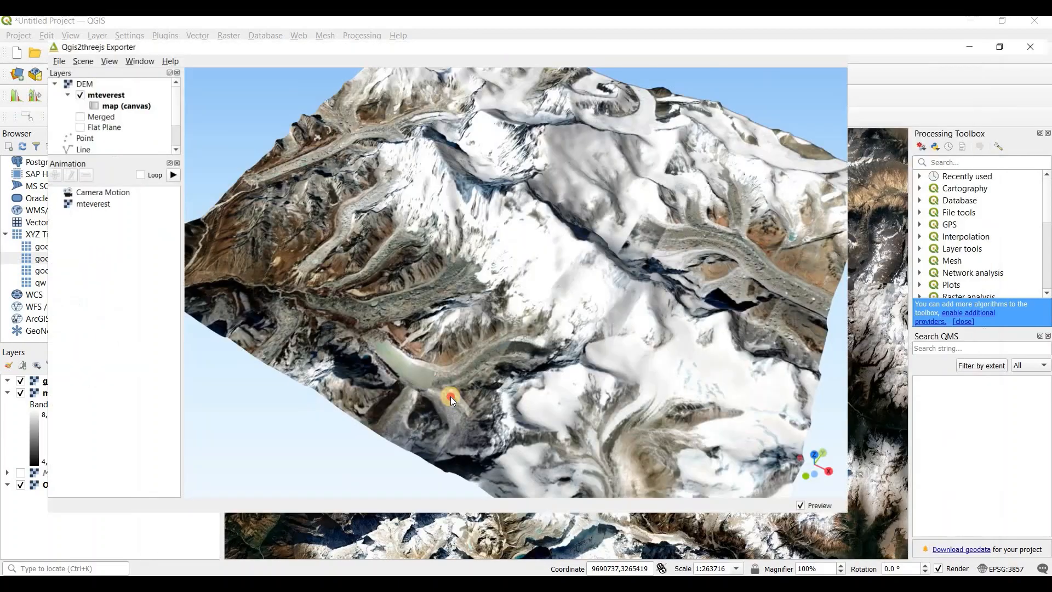
{"action": "left_click_drag", "start_coordinate": [554, 300], "coordinate": [408, 305]}
{"action": "left_click_drag", "start_coordinate": [514, 290], "coordinate": [2, 203]}
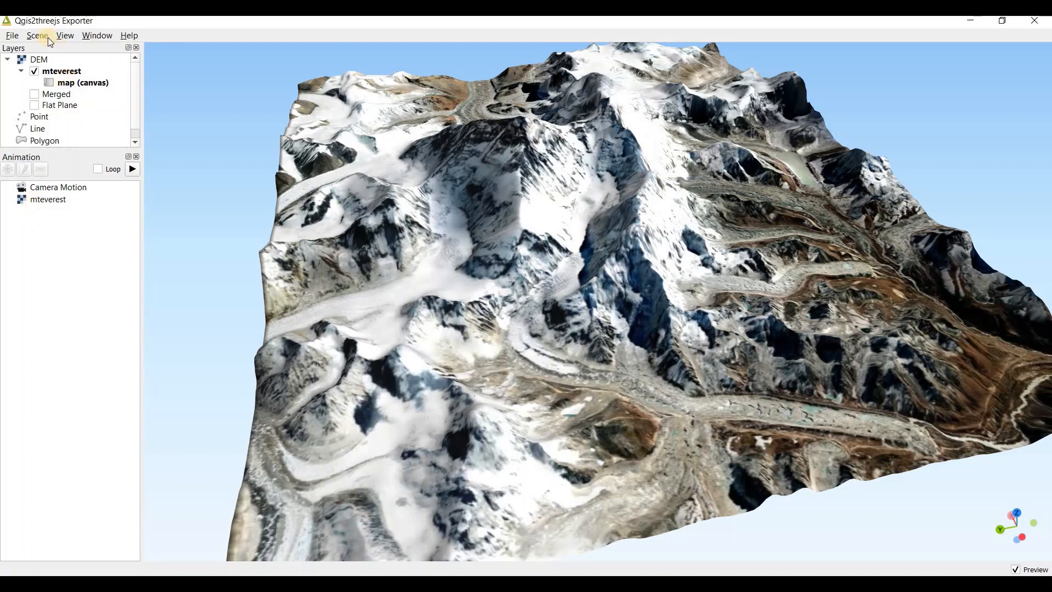
Step: Start exporting the scene to the web and browse to Desktop > HEC-RAS > 3d for the output directory
{"action": "left_click", "coordinate": [15, 36]}
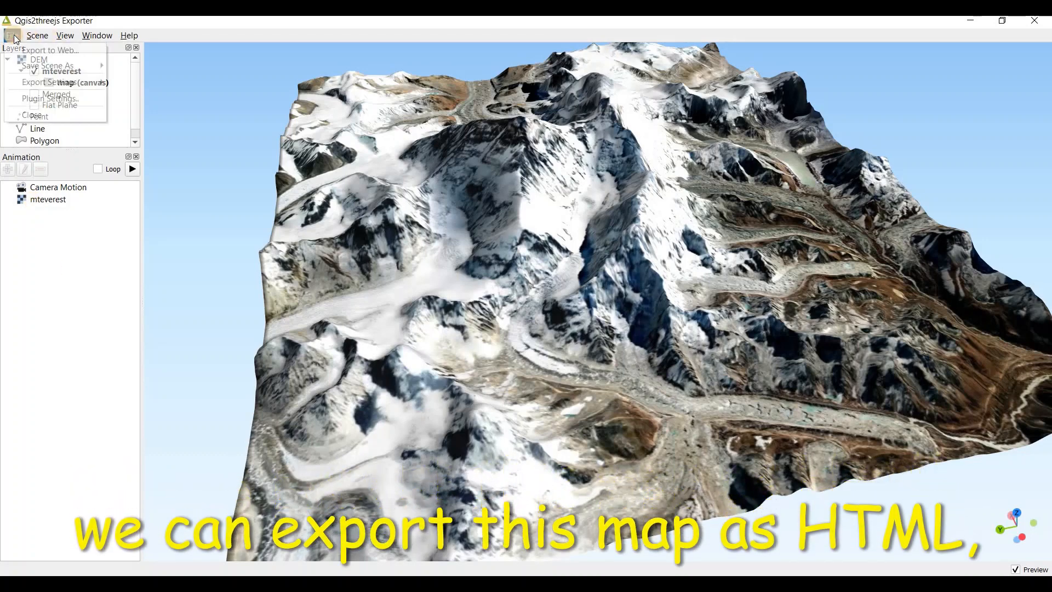
{"action": "left_click", "coordinate": [58, 50]}
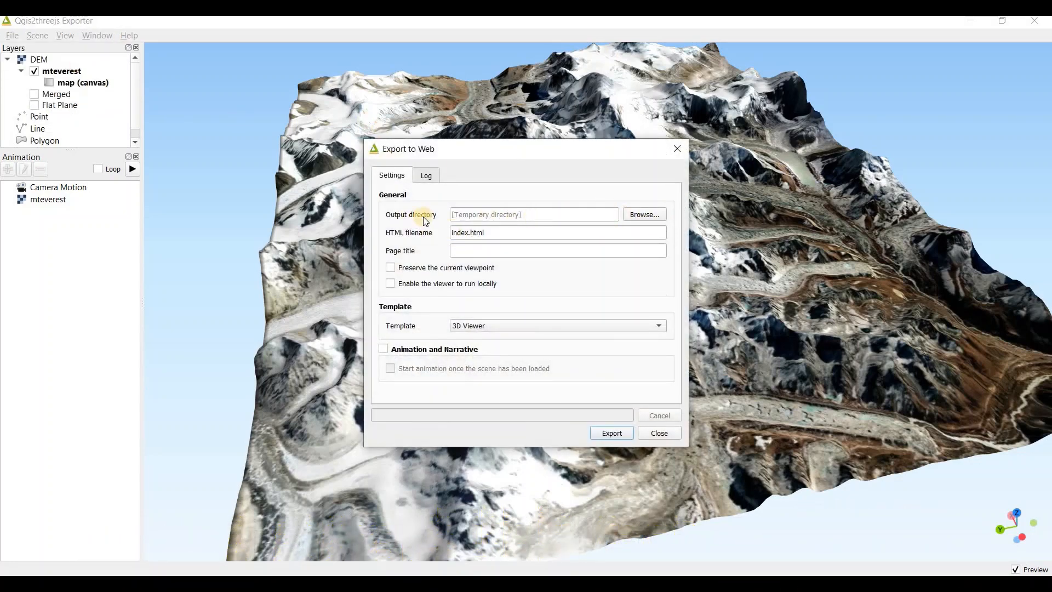
{"action": "left_click", "coordinate": [638, 214]}
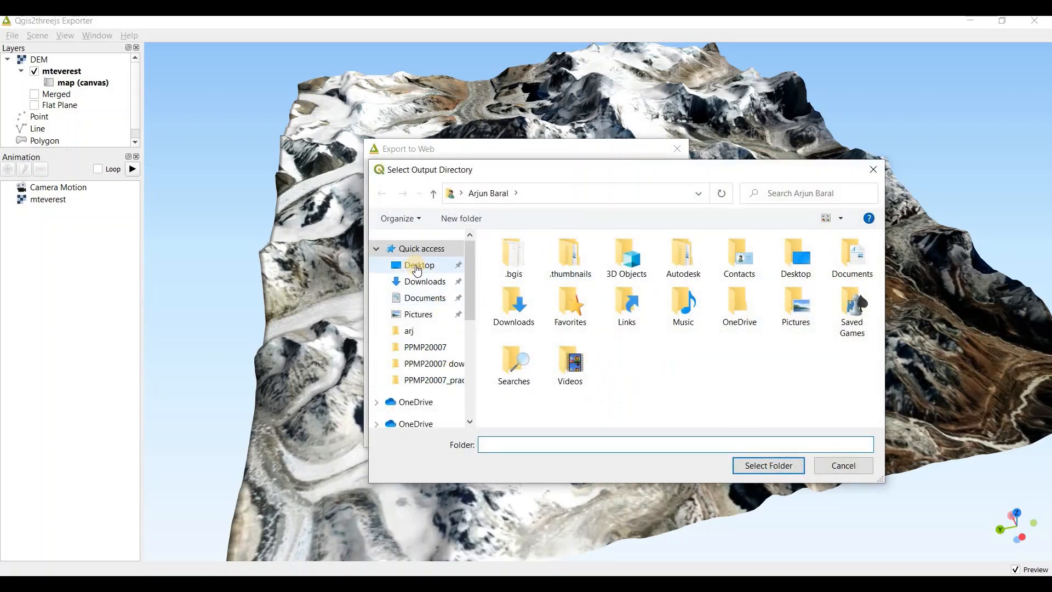
{"action": "left_click", "coordinate": [417, 267]}
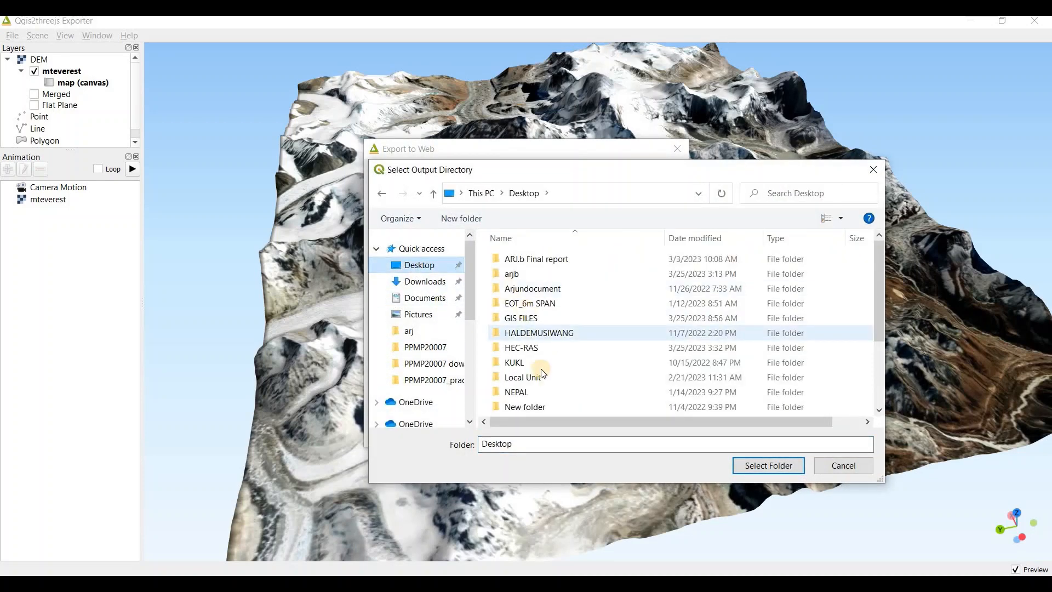
{"action": "double_click", "coordinate": [521, 347]}
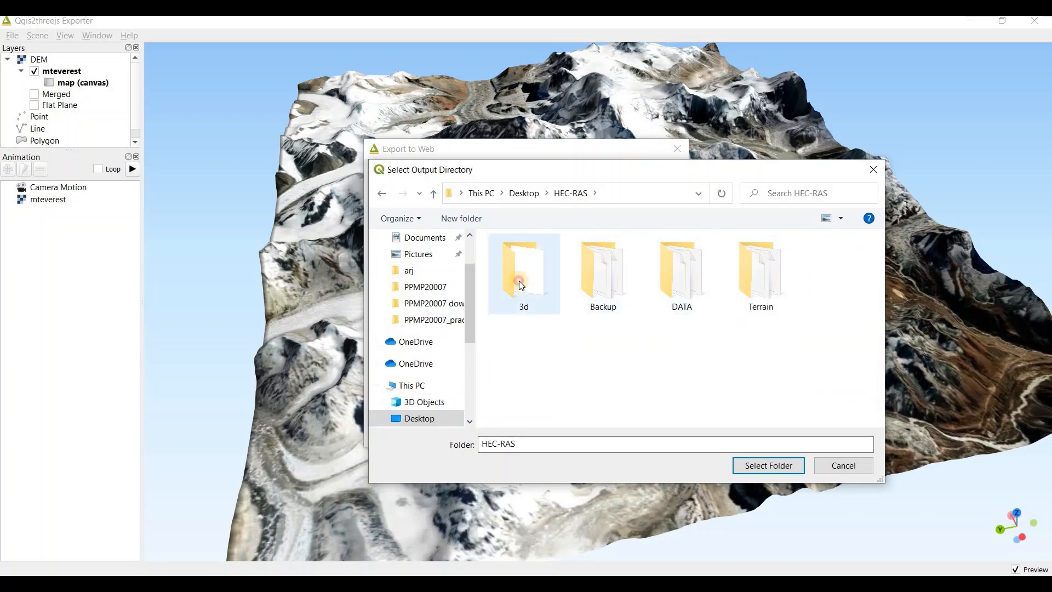
{"action": "double_click", "coordinate": [518, 282]}
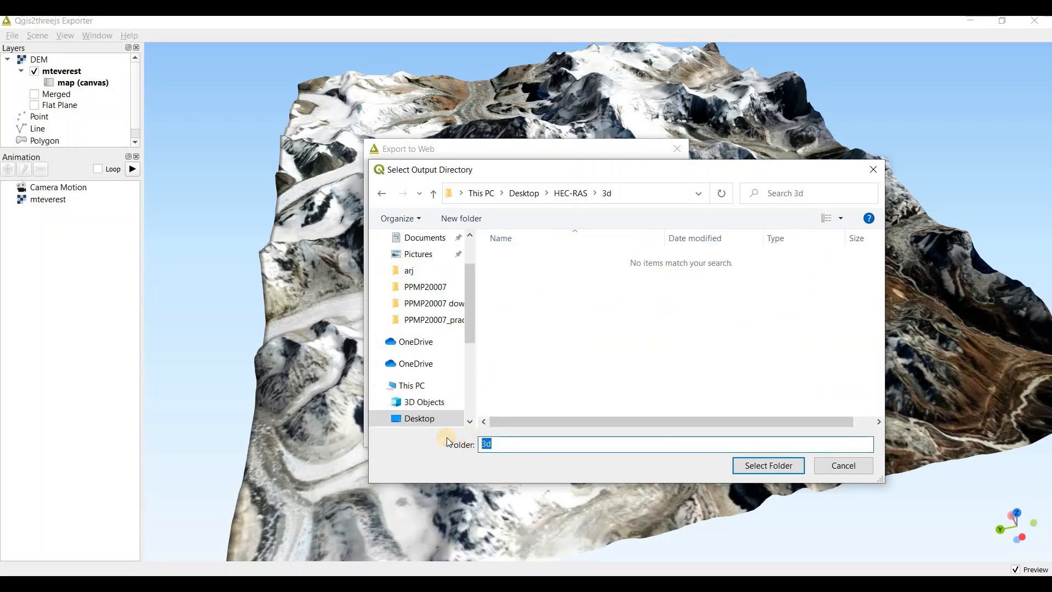
Step: Try to select an output folder named mteverest1 inside the 3d folder
{"action": "type", "text": "mt"}
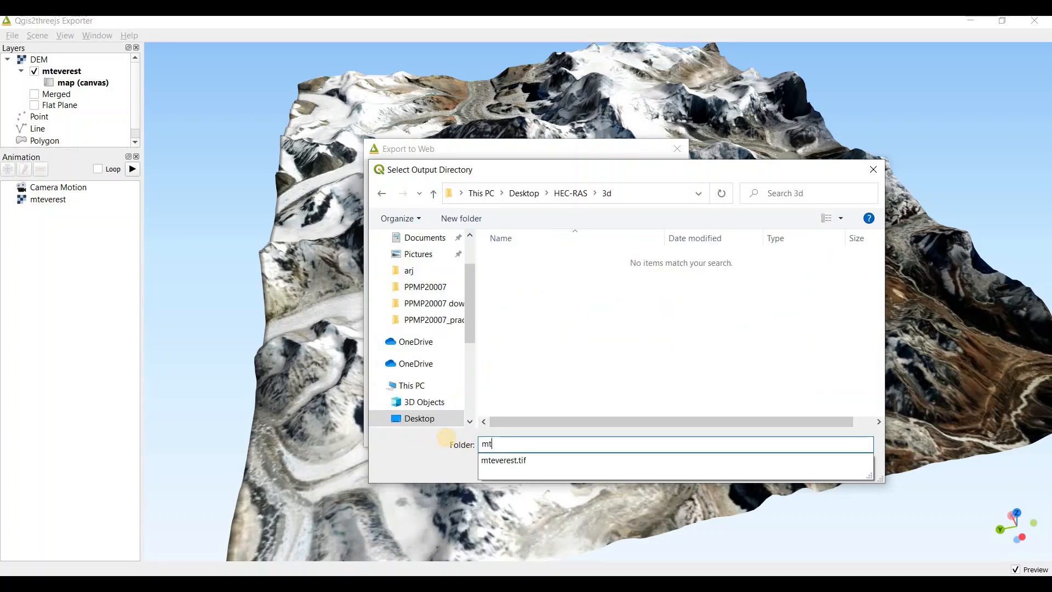
{"action": "type", "text": "everest"}
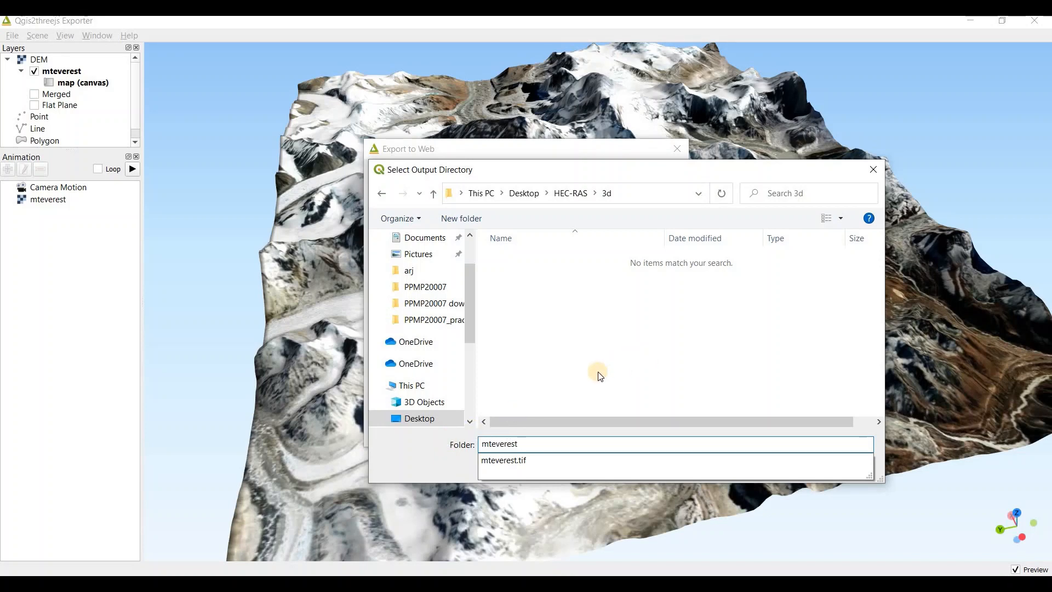
{"action": "type", "text": "1"}
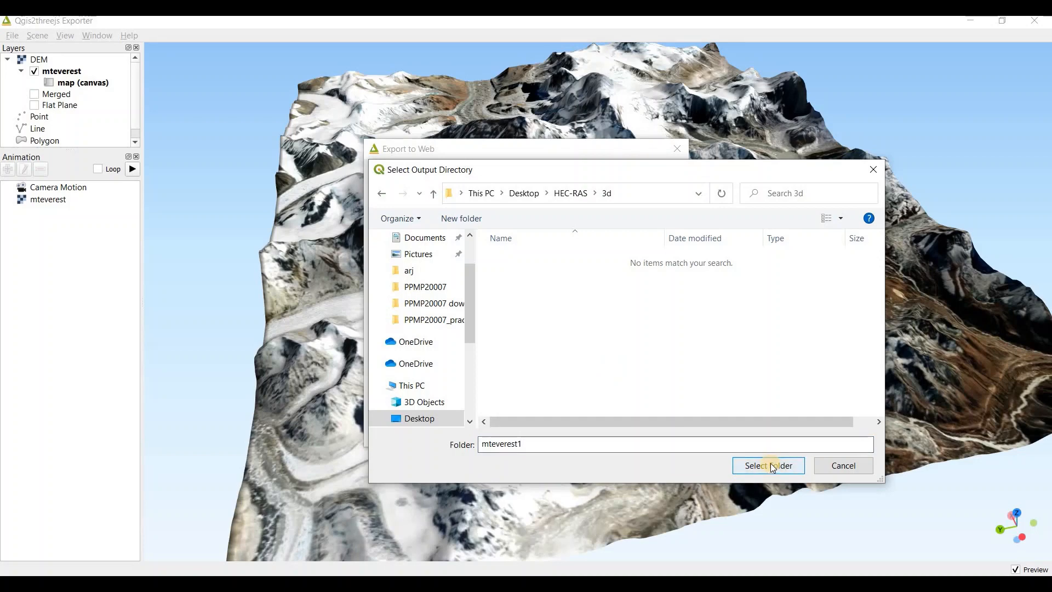
{"action": "left_click", "coordinate": [769, 465]}
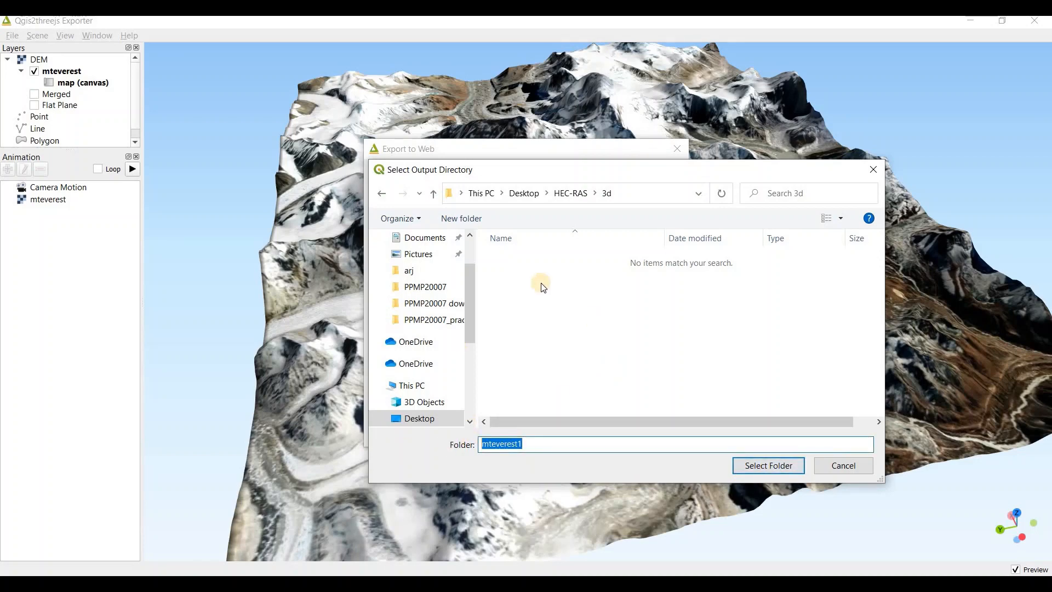
Step: Create a folder named "3d view" inside the 3d folder and select it as the output directory
{"action": "left_click", "coordinate": [553, 288]}
{"action": "right_click", "coordinate": [550, 269]}
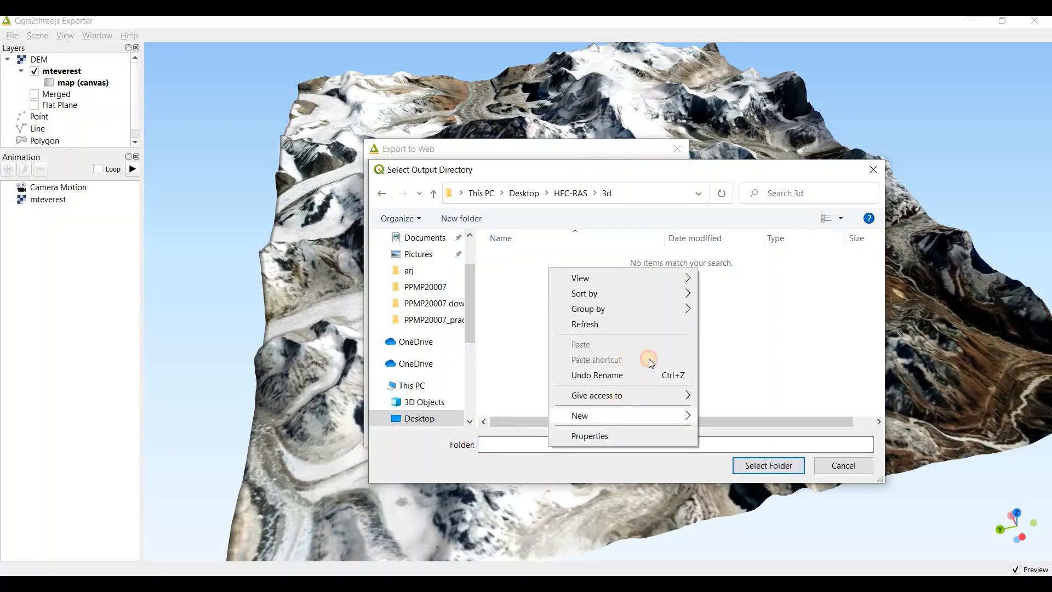
{"action": "mouse_move", "coordinate": [614, 415]}
{"action": "left_click", "coordinate": [763, 224]}
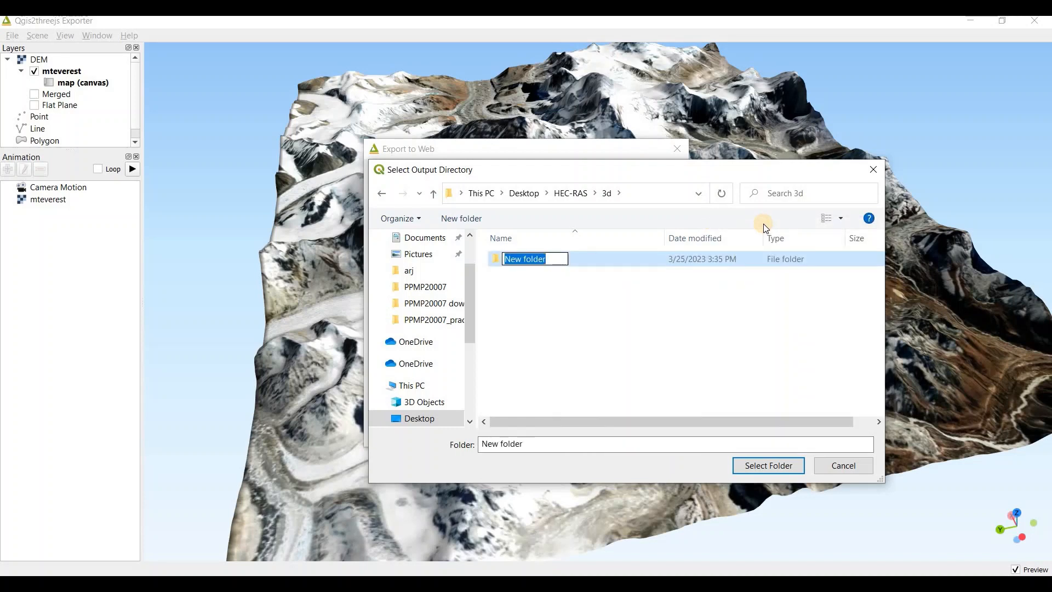
{"action": "type", "text": "3d "}
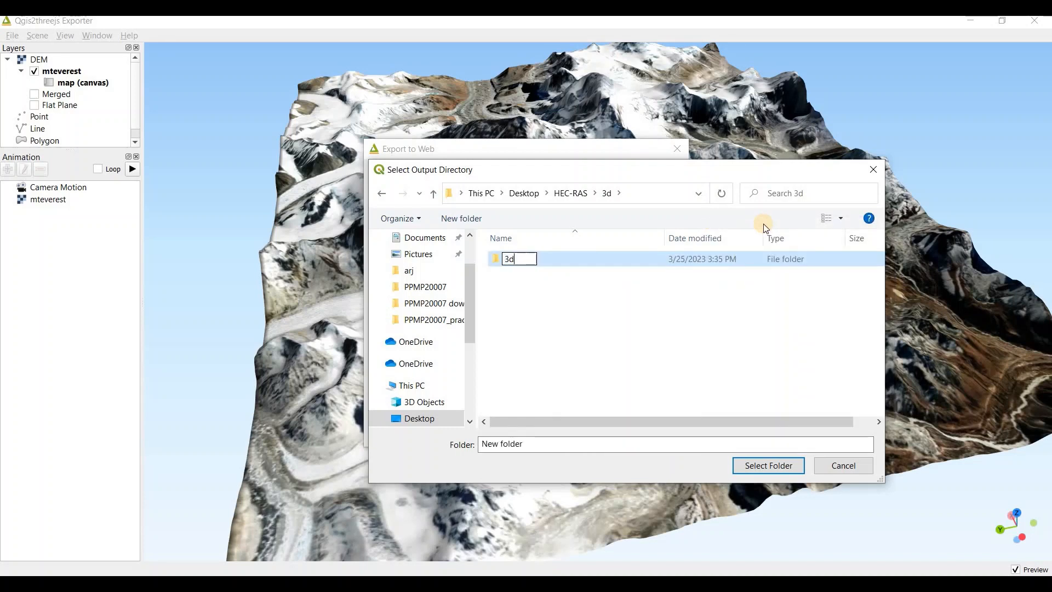
{"action": "type", "text": "view"}
{"action": "left_click", "coordinate": [765, 465]}
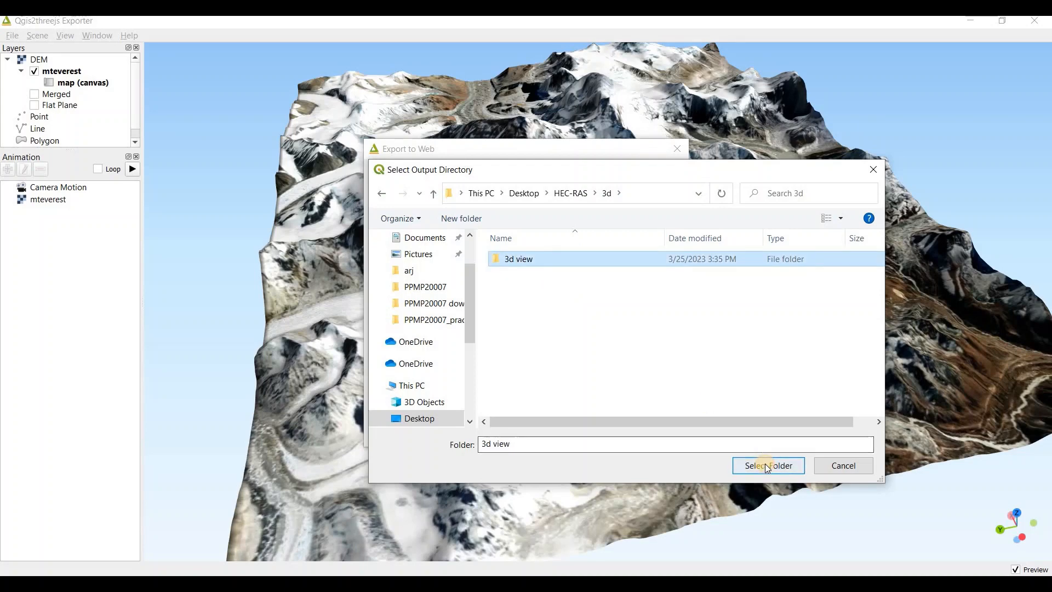
{"action": "left_click", "coordinate": [767, 465]}
Step: Export the 3D scene with the HTML filename mteverest.html and switch to the desktop
{"action": "left_click", "coordinate": [471, 250]}
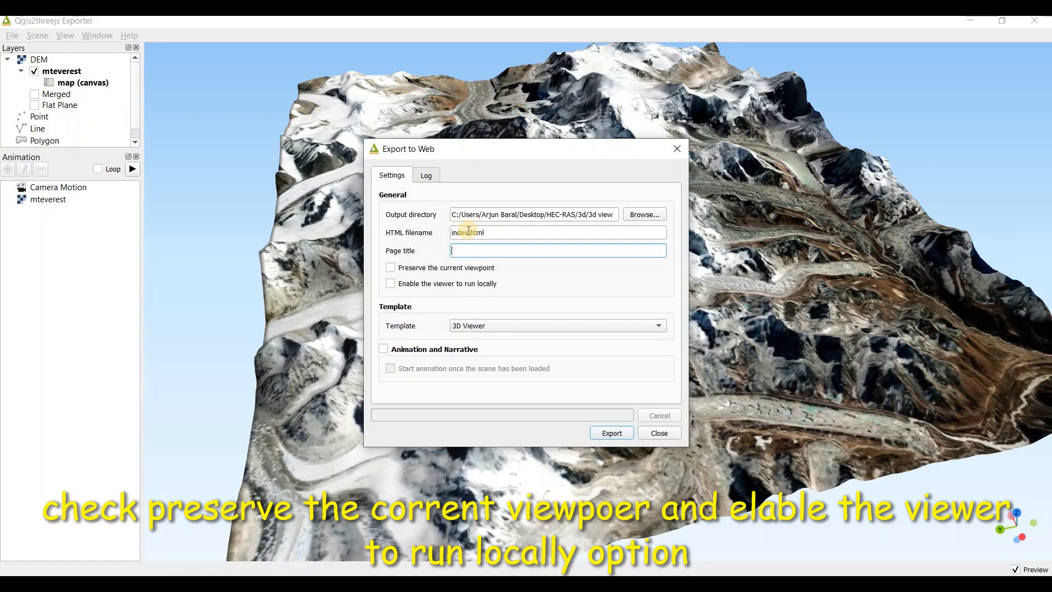
{"action": "left_click", "coordinate": [467, 232]}
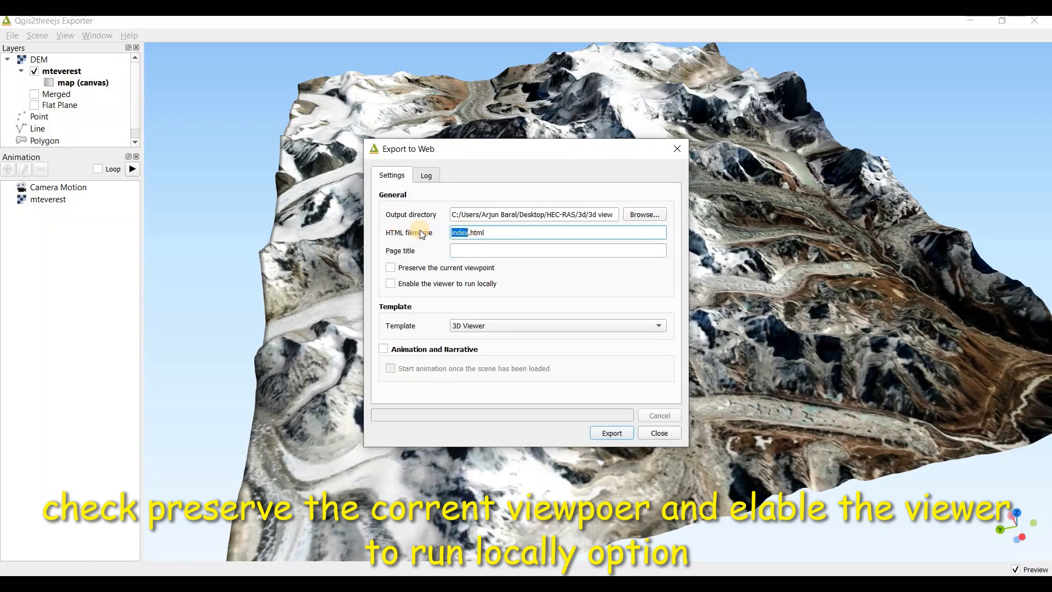
{"action": "type", "text": "mteverest"}
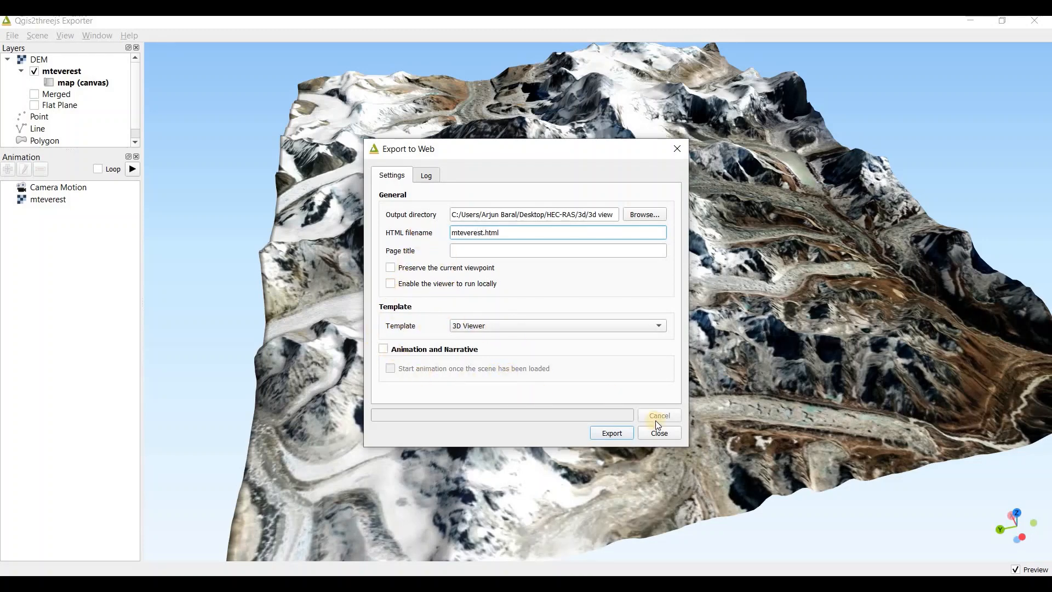
{"action": "left_click", "coordinate": [609, 433]}
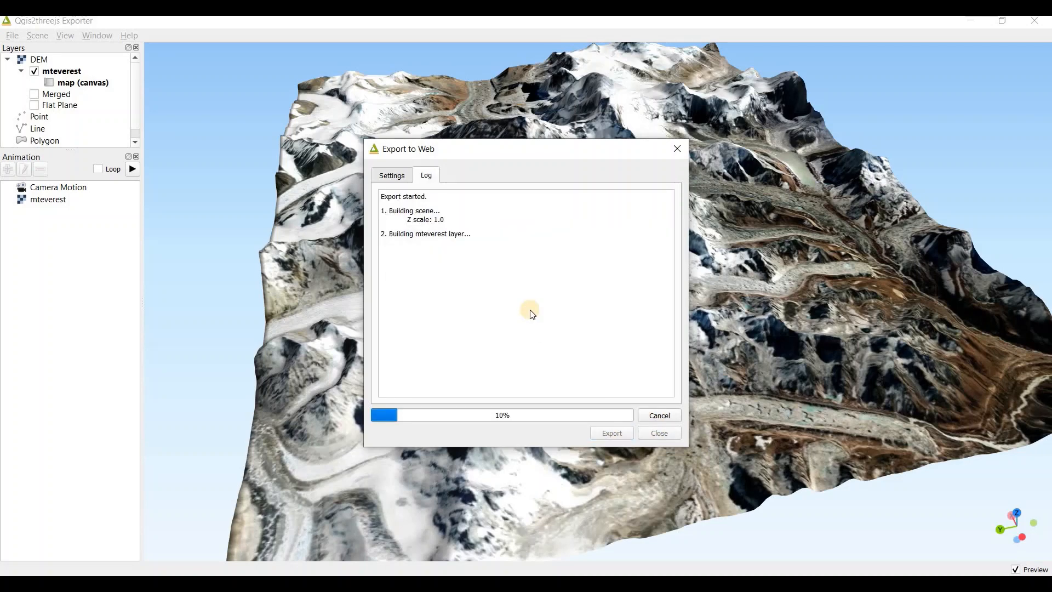
{"action": "left_click", "coordinate": [676, 150]}
{"action": "key", "text": "super+d"}
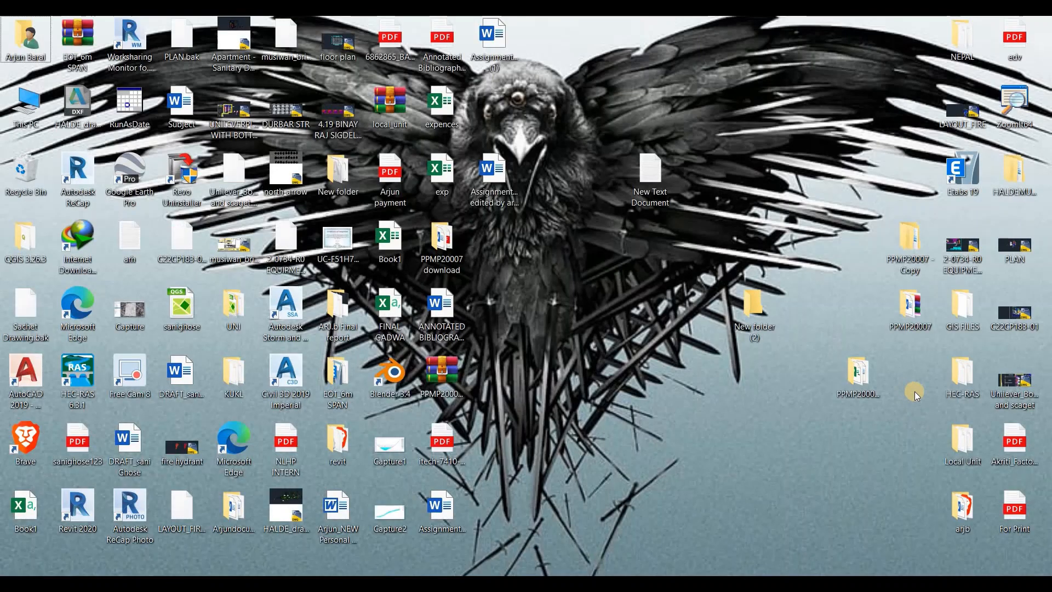
Step: Browse to HEC-RAS > 3d > 3d view from the desktop and open the exported mteverest HTML file
{"action": "double_click", "coordinate": [955, 379]}
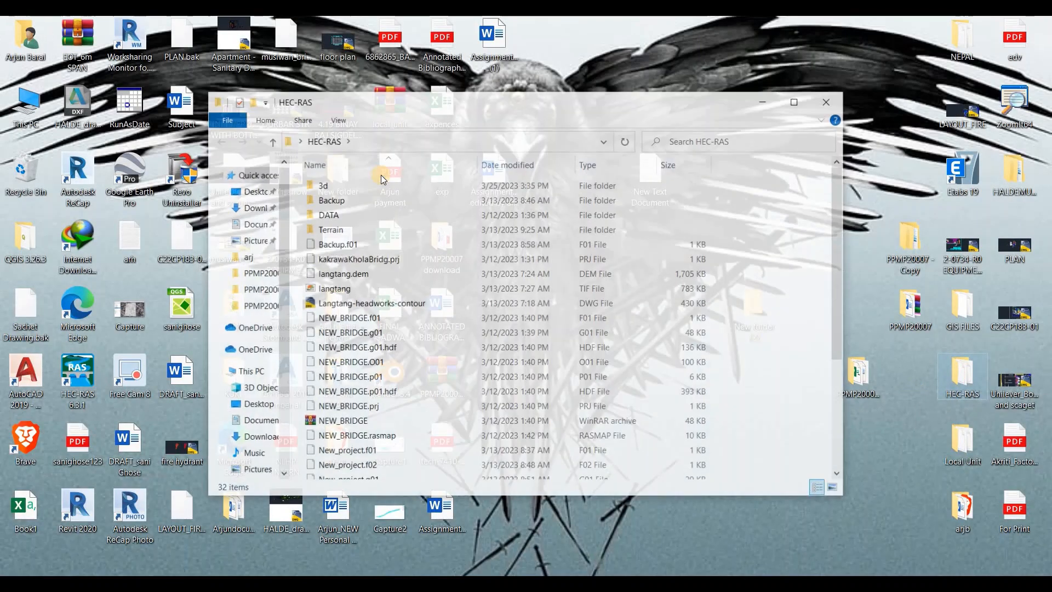
{"action": "double_click", "coordinate": [349, 189]}
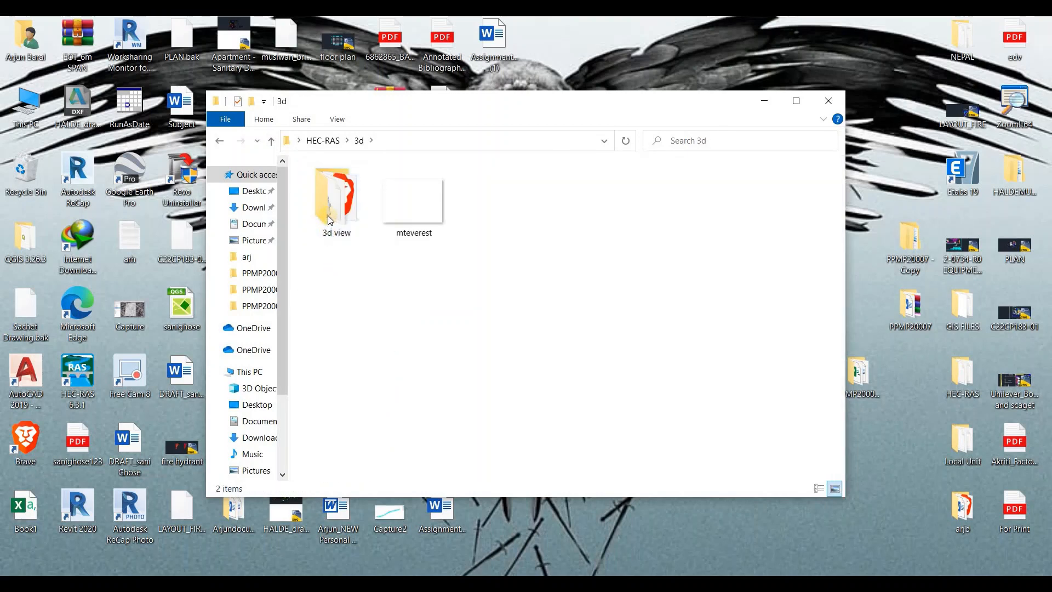
{"action": "double_click", "coordinate": [349, 218]}
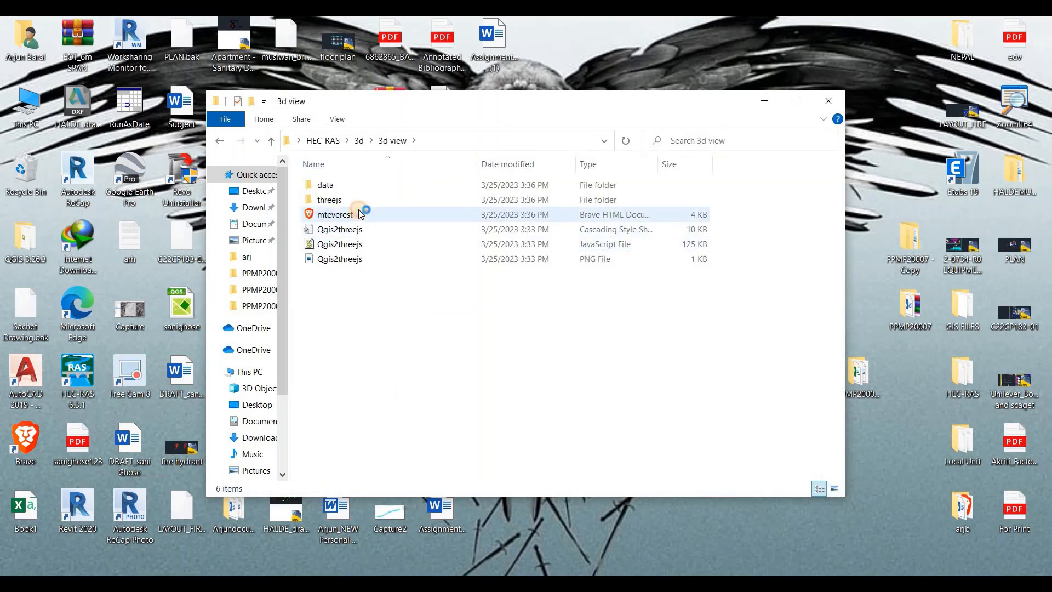
{"action": "double_click", "coordinate": [349, 218]}
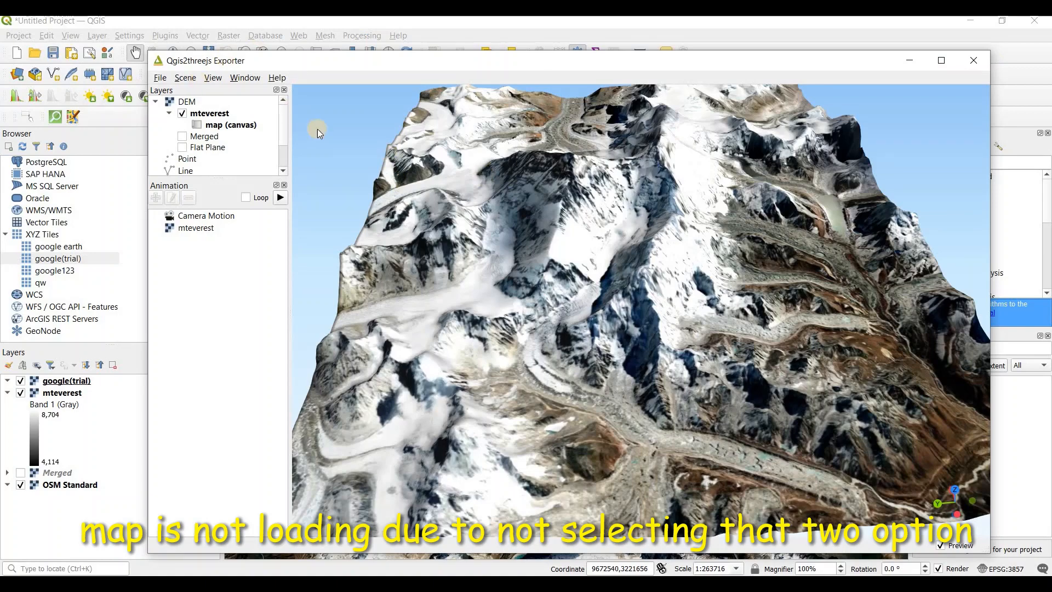
Step: Export the scene to mteverest.html again, preserving the current viewpoint and enabling the viewer to run locally, and overwrite the existing file
{"action": "left_click", "coordinate": [161, 81]}
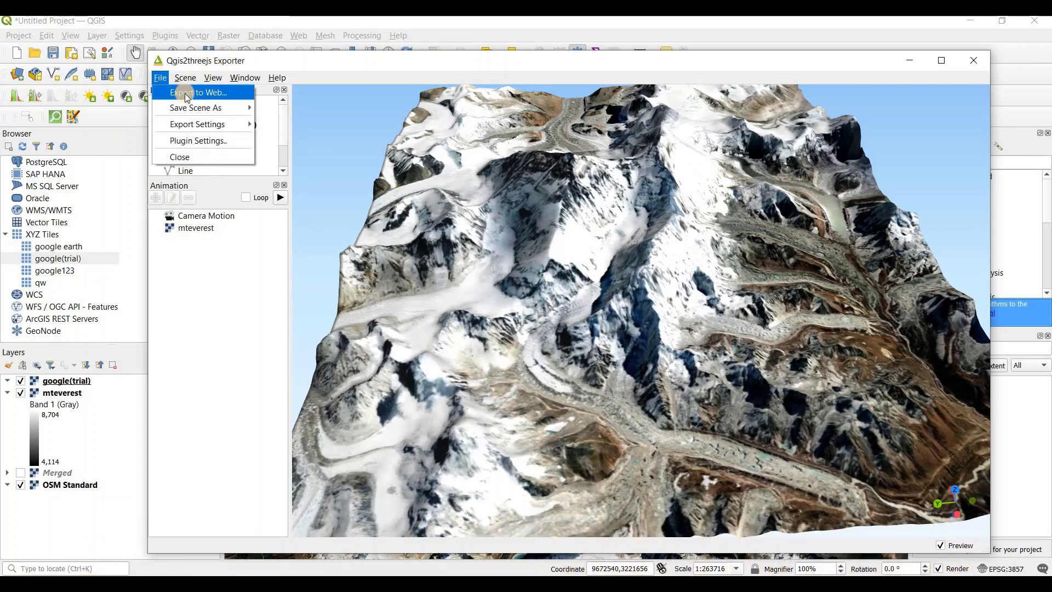
{"action": "left_click", "coordinate": [185, 93]}
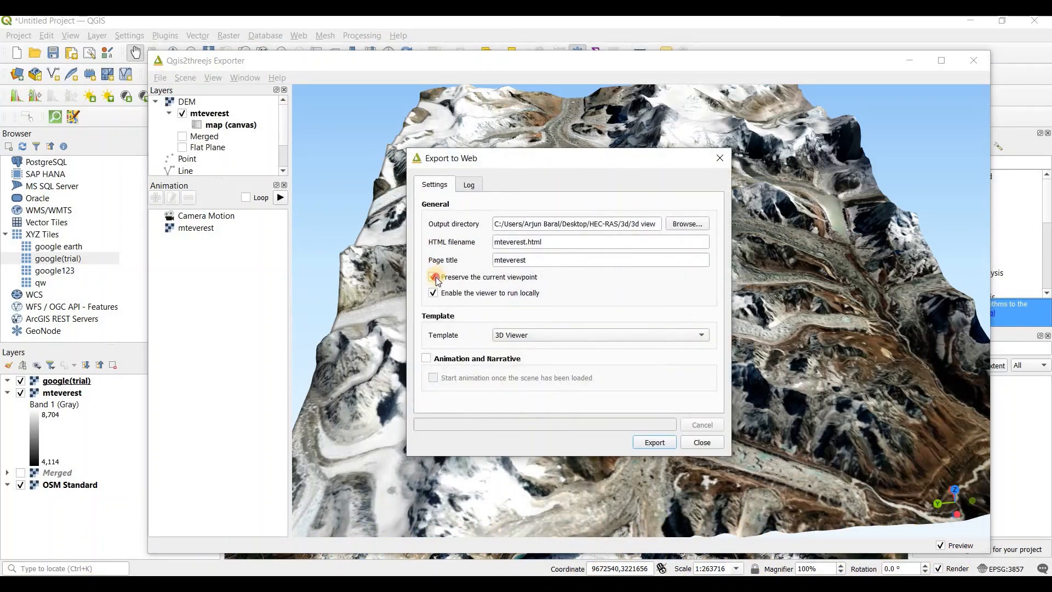
{"action": "left_click", "coordinate": [434, 278]}
{"action": "left_click", "coordinate": [434, 293]}
{"action": "left_click", "coordinate": [433, 293]}
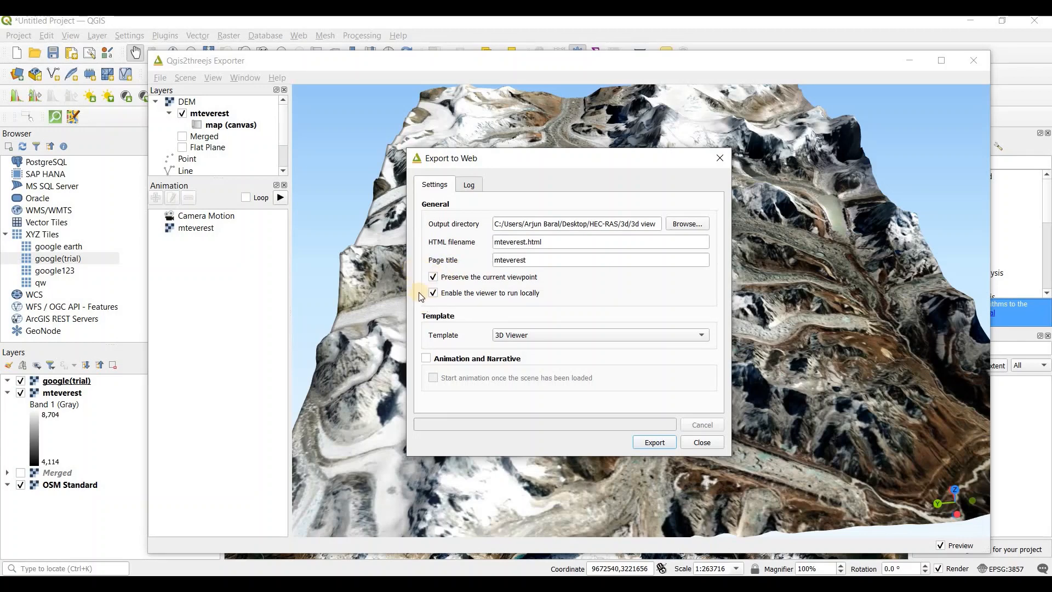
{"action": "left_click", "coordinate": [655, 442]}
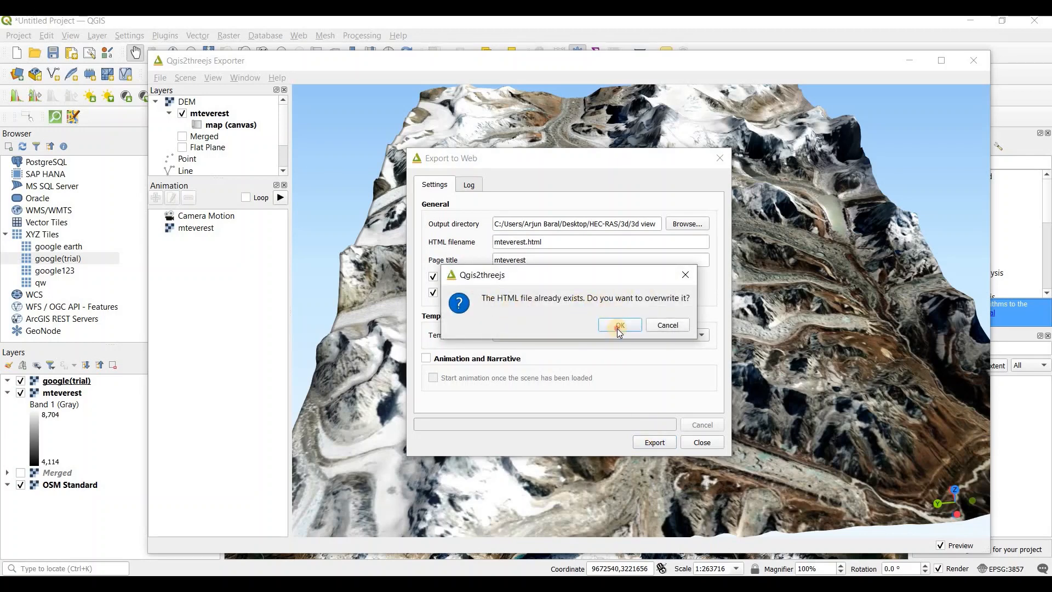
{"action": "left_click", "coordinate": [619, 326]}
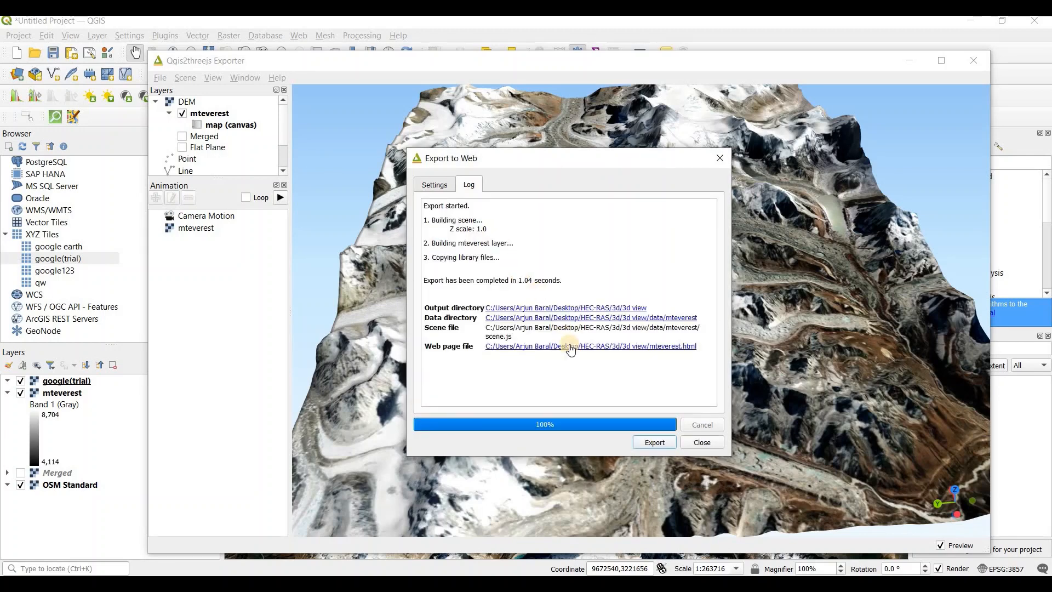
Step: Open the exported mteverest.html page from the export log, inspect the terrain from different angles, and close the browser
{"action": "left_click", "coordinate": [562, 348]}
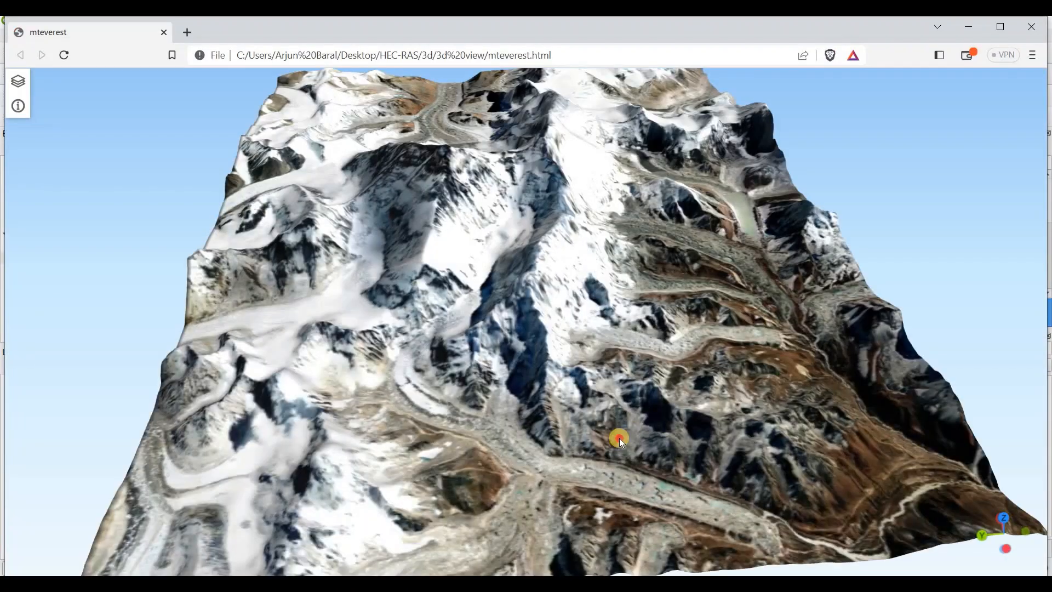
{"action": "left_click_drag", "start_coordinate": [619, 438], "coordinate": [1026, 34]}
{"action": "left_click", "coordinate": [1029, 27]}
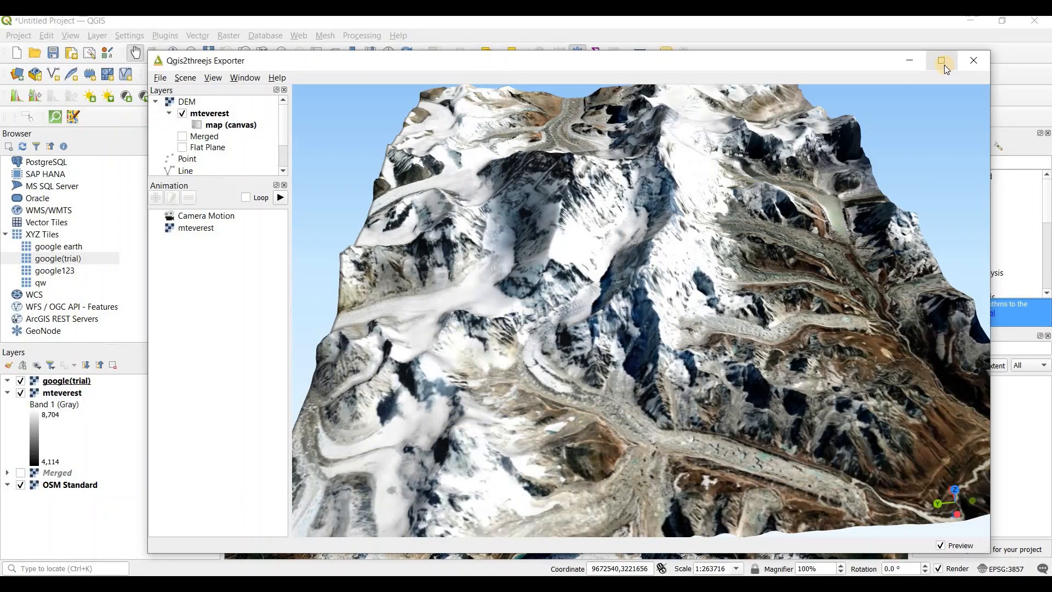
Step: Maximize the exporter window and add a first Camera Motion keyframe at the current view of the terrain
{"action": "double_click", "coordinate": [921, 70]}
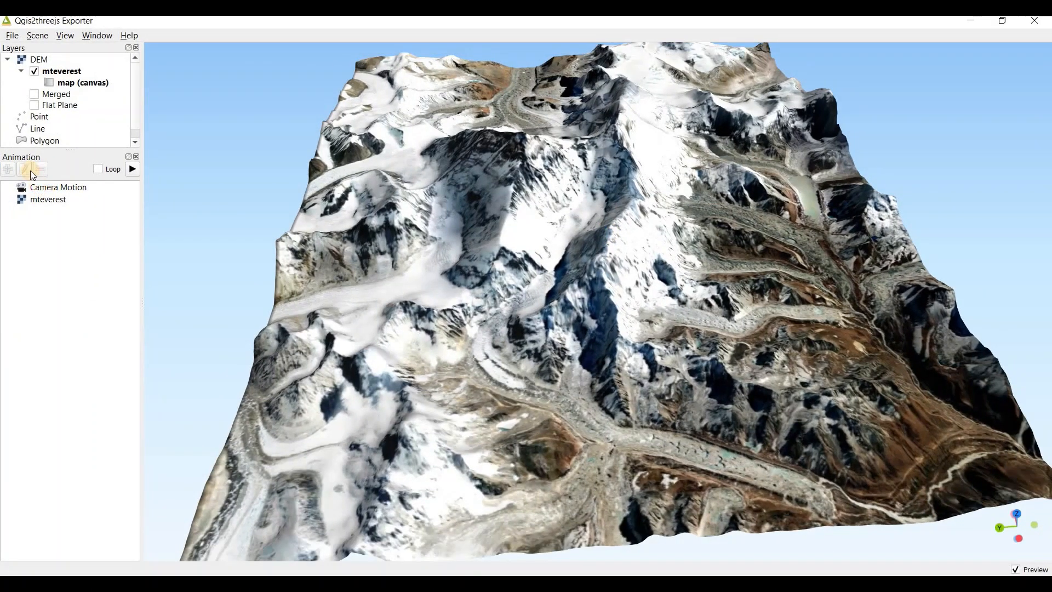
{"action": "left_click", "coordinate": [55, 187]}
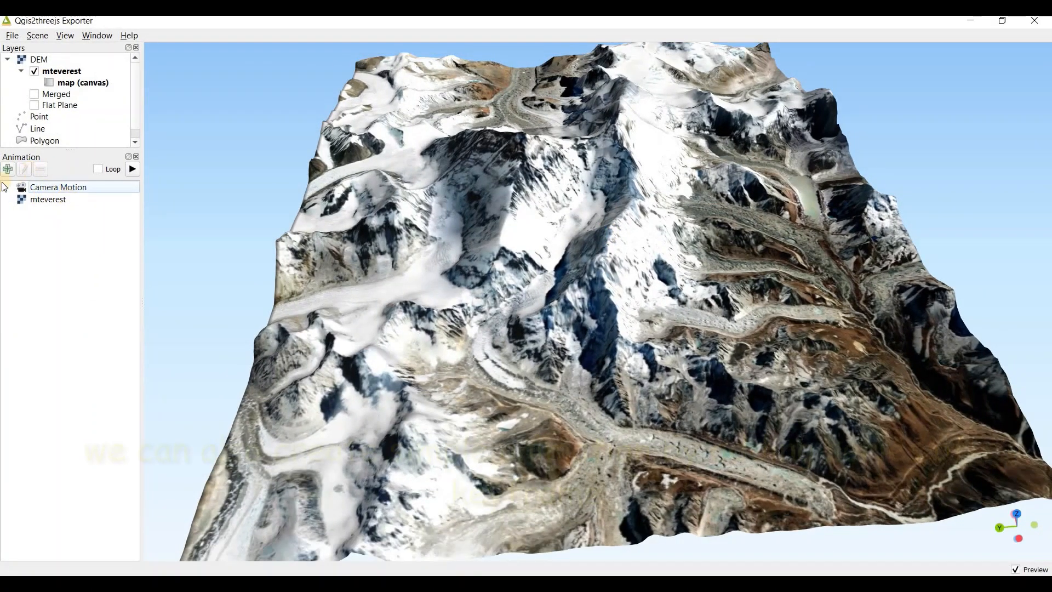
{"action": "left_click", "coordinate": [7, 169]}
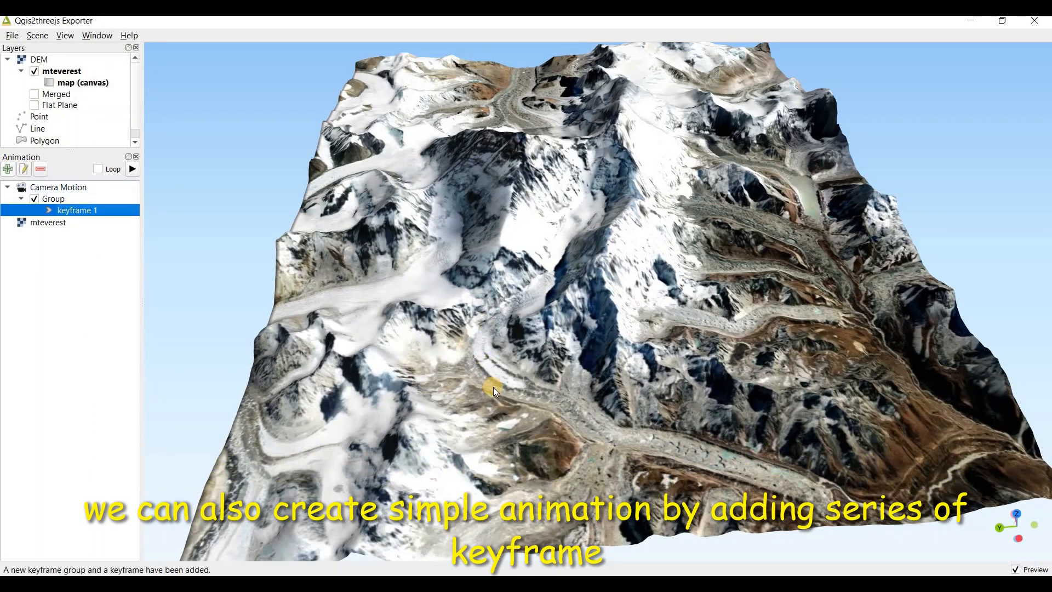
Step: Add a second camera keyframe from a low view up the glacier valley towards the peak and preview the animation
{"action": "left_click_drag", "start_coordinate": [498, 400], "coordinate": [7, 244]}
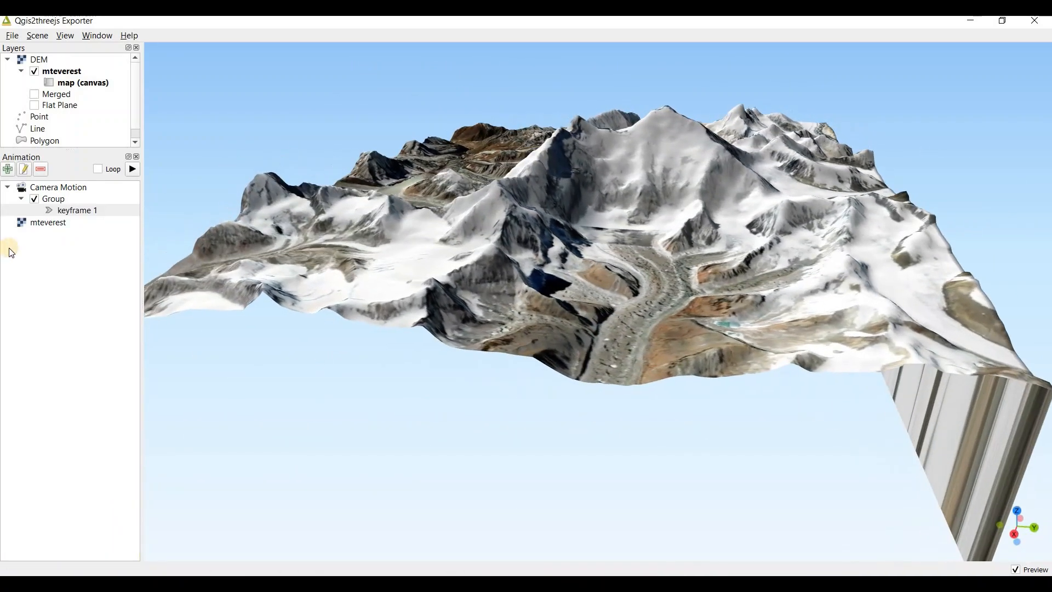
{"action": "left_click", "coordinate": [132, 168]}
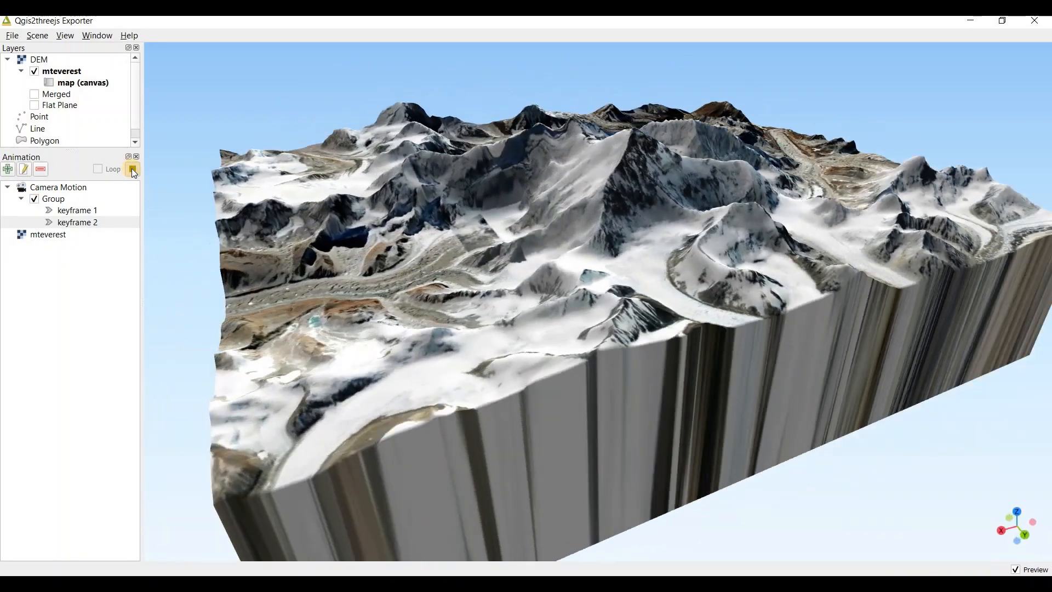
{"action": "left_click", "coordinate": [463, 260]}
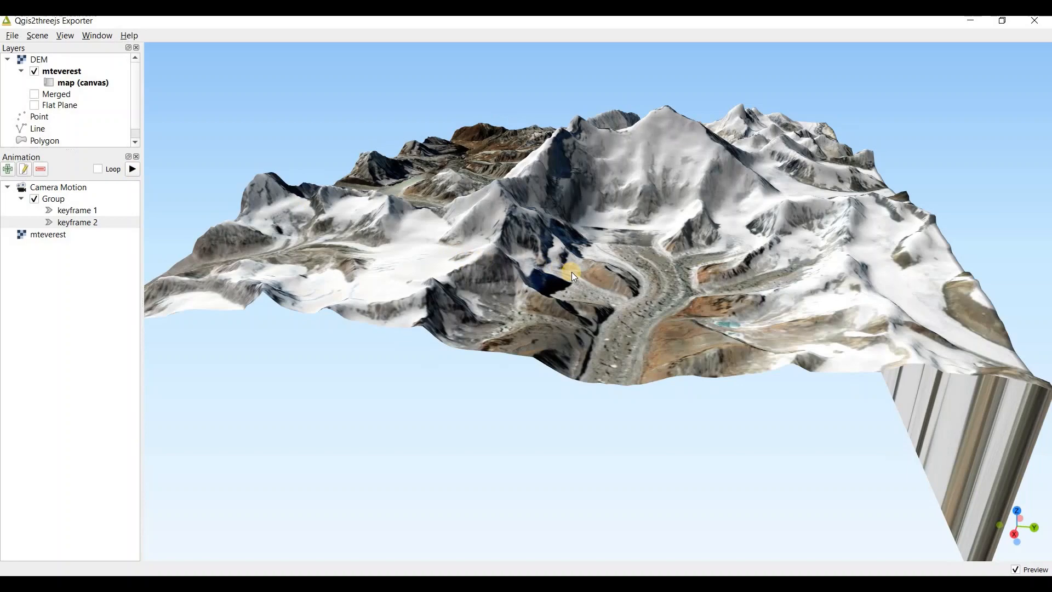
Step: Add a third camera keyframe at a close-up of the snowy face above the glacier
{"action": "scroll", "coordinate": [574, 270], "scroll_direction": "down", "scroll_amount": 6}
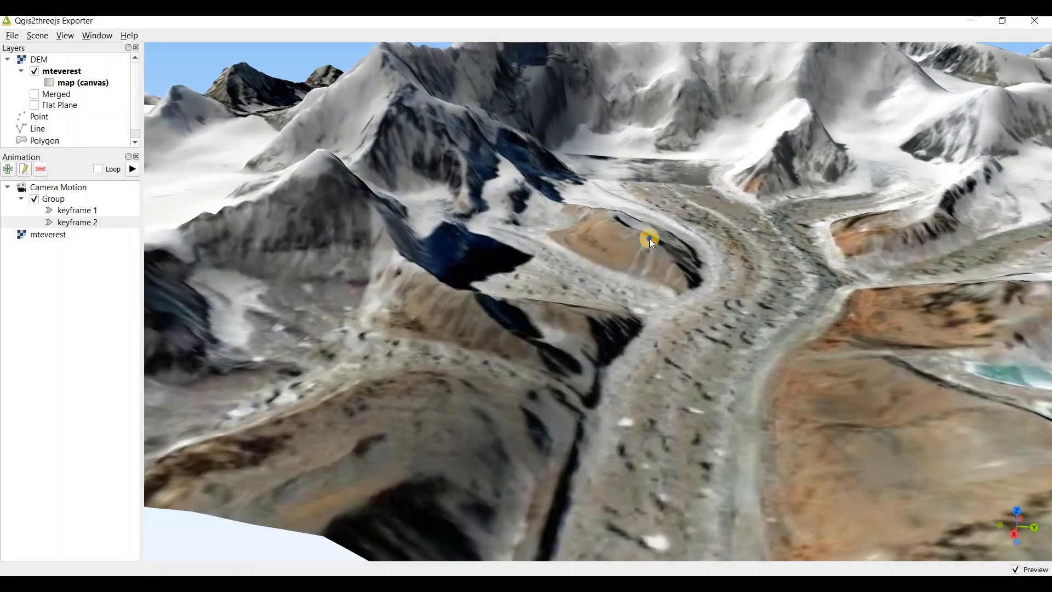
{"action": "scroll", "coordinate": [649, 239], "scroll_direction": "up", "scroll_amount": 10}
{"action": "scroll", "coordinate": [634, 274], "scroll_direction": "down", "scroll_amount": 3}
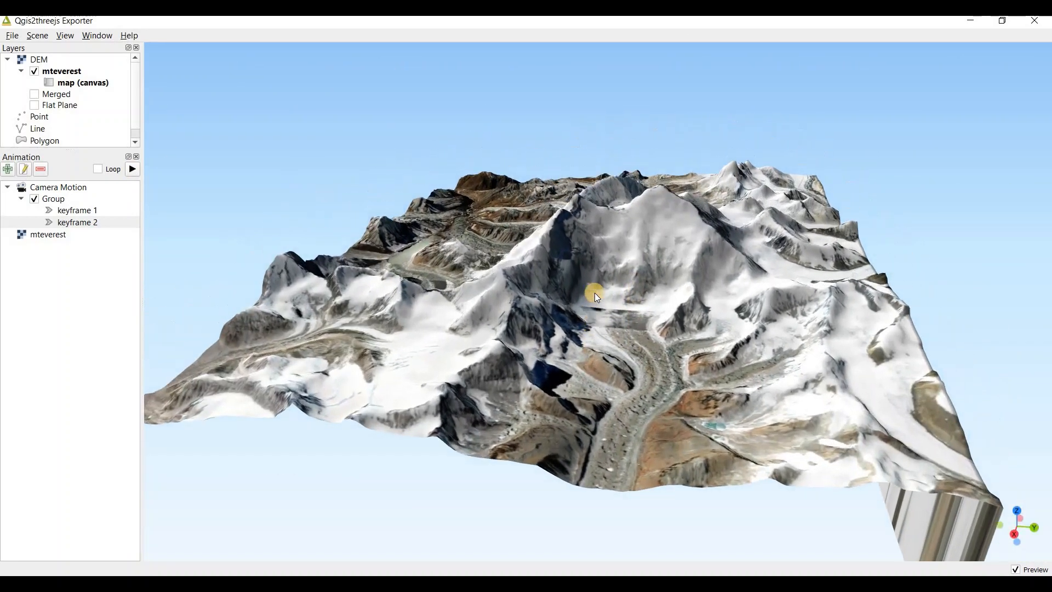
{"action": "scroll", "coordinate": [557, 313], "scroll_direction": "down", "scroll_amount": 10}
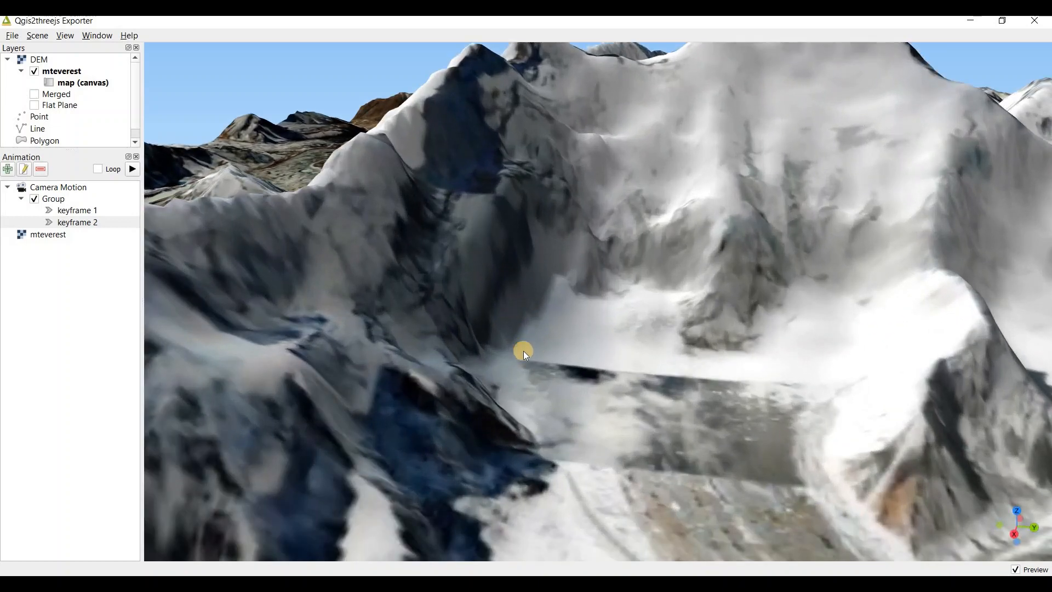
{"action": "scroll", "coordinate": [513, 327], "scroll_direction": "up", "scroll_amount": 3}
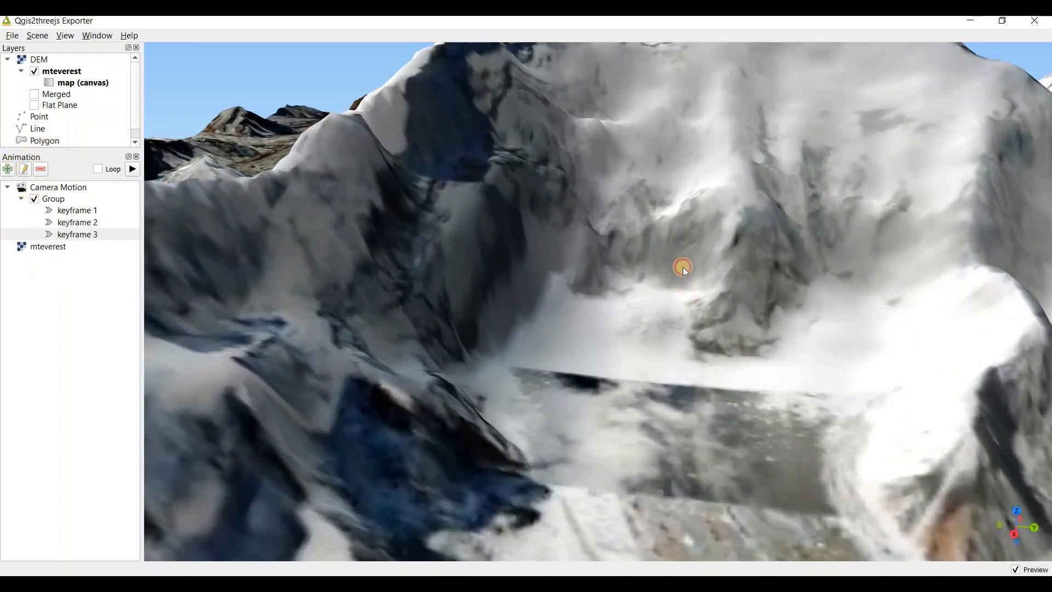
Step: Add a fourth camera keyframe showing the whole terrain from directly above and play the animation
{"action": "mouse_move", "coordinate": [682, 268]}
{"action": "left_mouse_down"}
{"action": "mouse_move", "coordinate": [682, 288]}
{"action": "mouse_move", "coordinate": [679, 249]}
{"action": "mouse_move", "coordinate": [683, 300]}
{"action": "mouse_move", "coordinate": [619, 318]}
{"action": "mouse_move", "coordinate": [624, 287]}
{"action": "mouse_move", "coordinate": [675, 310]}
{"action": "mouse_move", "coordinate": [642, 336]}
{"action": "left_mouse_up"}
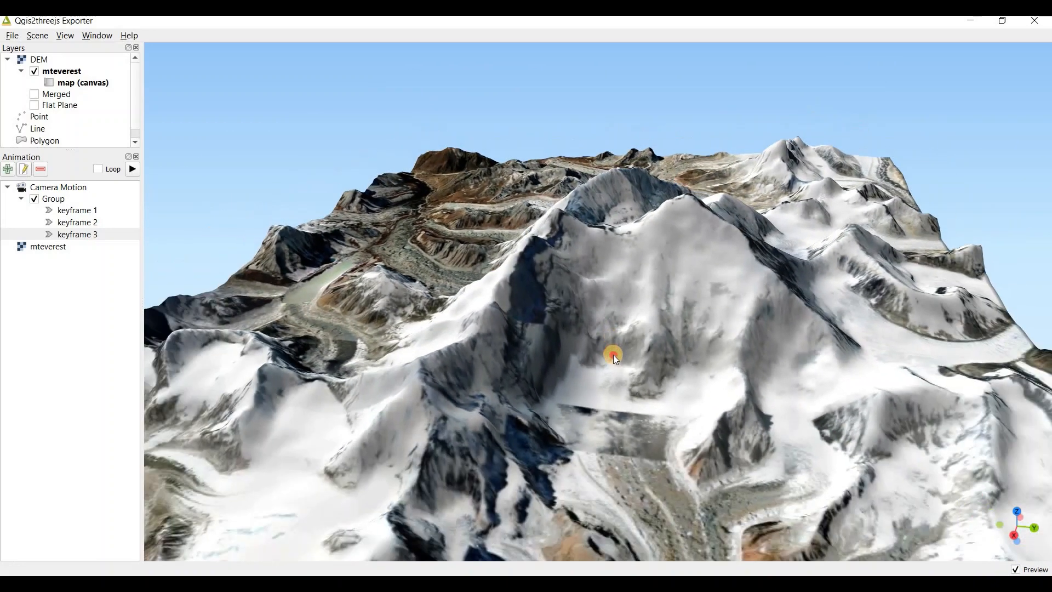
{"action": "mouse_move", "coordinate": [613, 356]}
{"action": "left_mouse_down"}
{"action": "mouse_move", "coordinate": [606, 475]}
{"action": "mouse_move", "coordinate": [640, 425]}
{"action": "left_mouse_up"}
{"action": "left_click", "coordinate": [604, 420]}
{"action": "scroll", "coordinate": [636, 408], "scroll_direction": "down", "scroll_amount": 5}
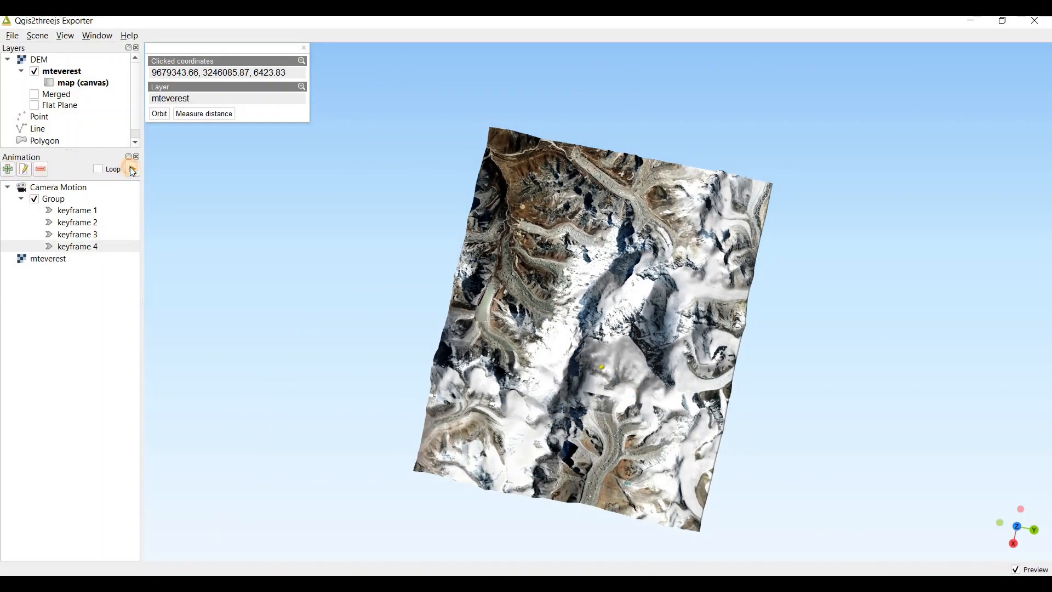
{"action": "left_click", "coordinate": [130, 167]}
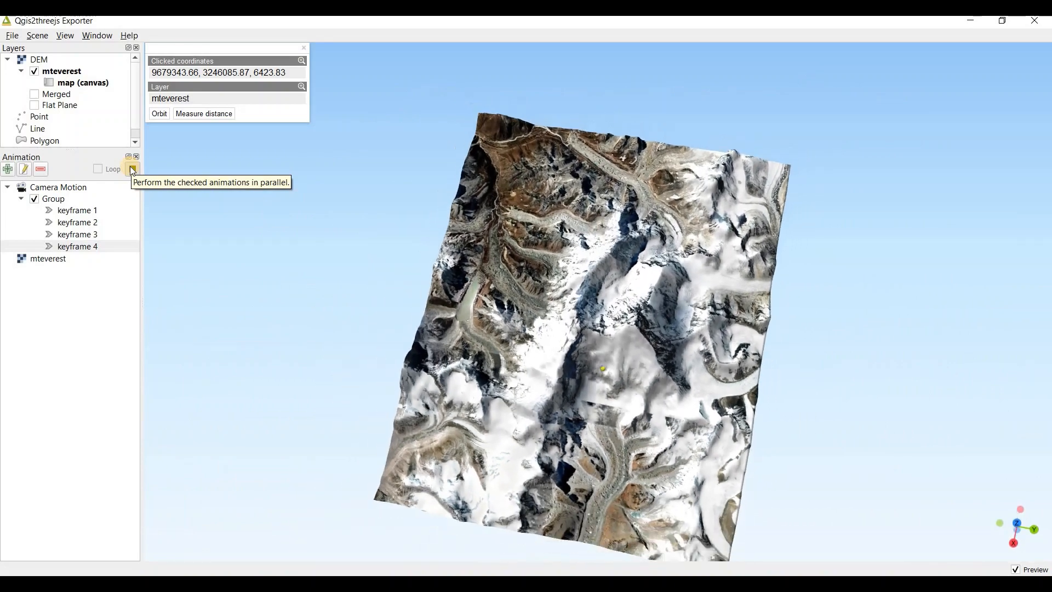
Step: Add a fifth camera keyframe at a low side view of the range with the brown valleys in front
{"action": "scroll", "coordinate": [521, 202], "scroll_direction": "up", "scroll_amount": 5}
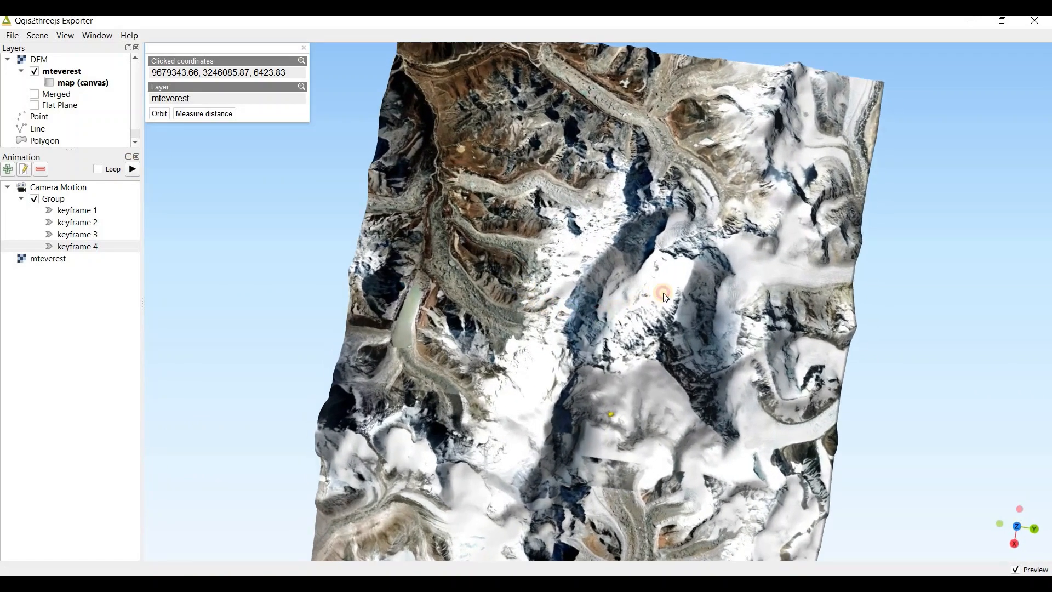
{"action": "left_click_drag", "start_coordinate": [663, 292], "coordinate": [648, 252]}
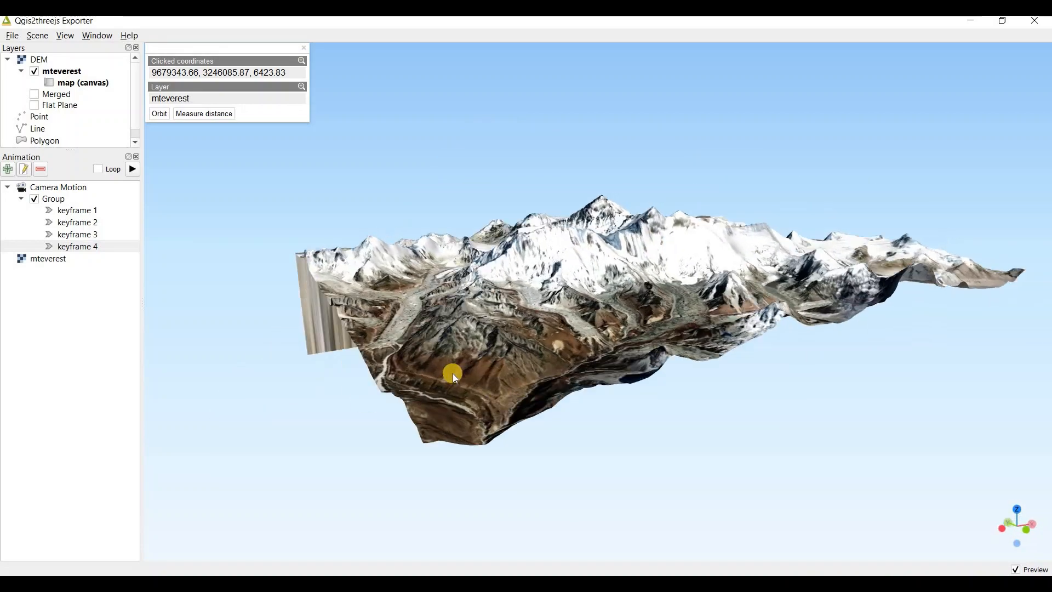
{"action": "left_click_drag", "start_coordinate": [452, 373], "coordinate": [183, 341]}
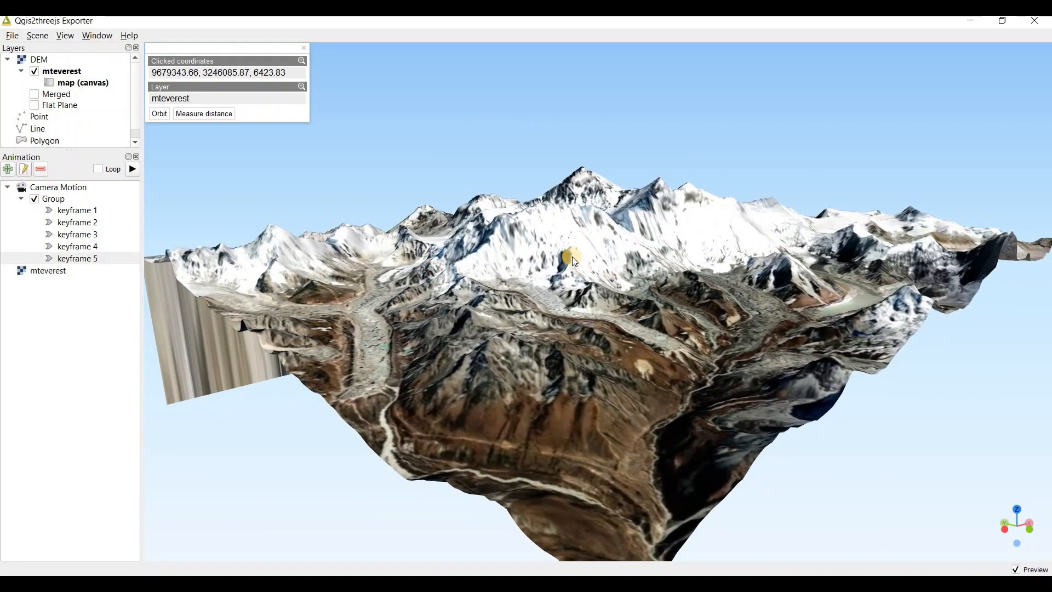
Step: Add a sixth camera keyframe at a close-up of the summit ridge and play the camera animation
{"action": "scroll", "coordinate": [582, 153], "scroll_direction": "up", "scroll_amount": 6}
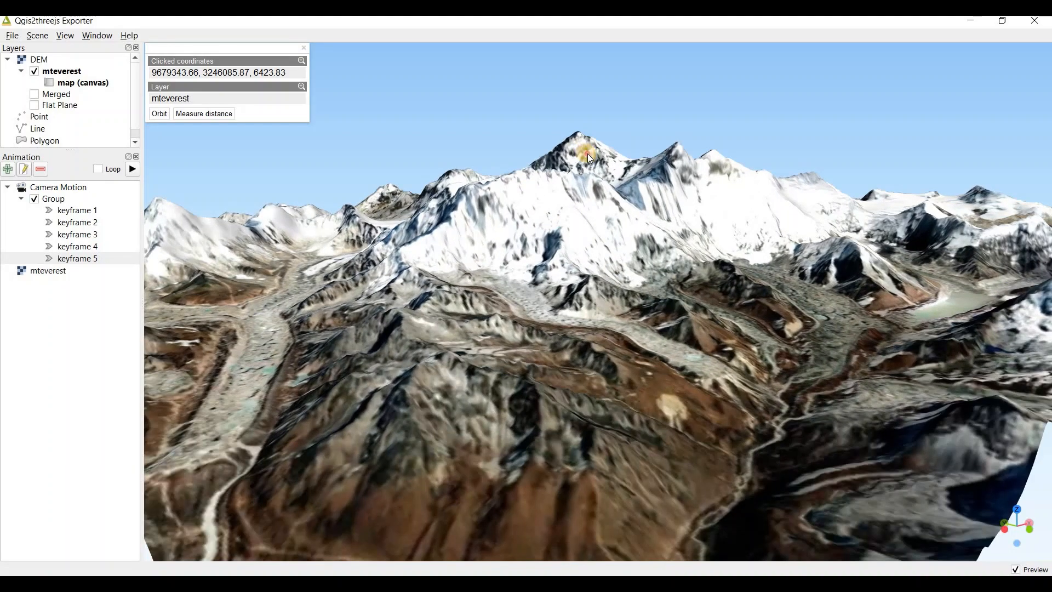
{"action": "scroll", "coordinate": [594, 209], "scroll_direction": "up", "scroll_amount": 5}
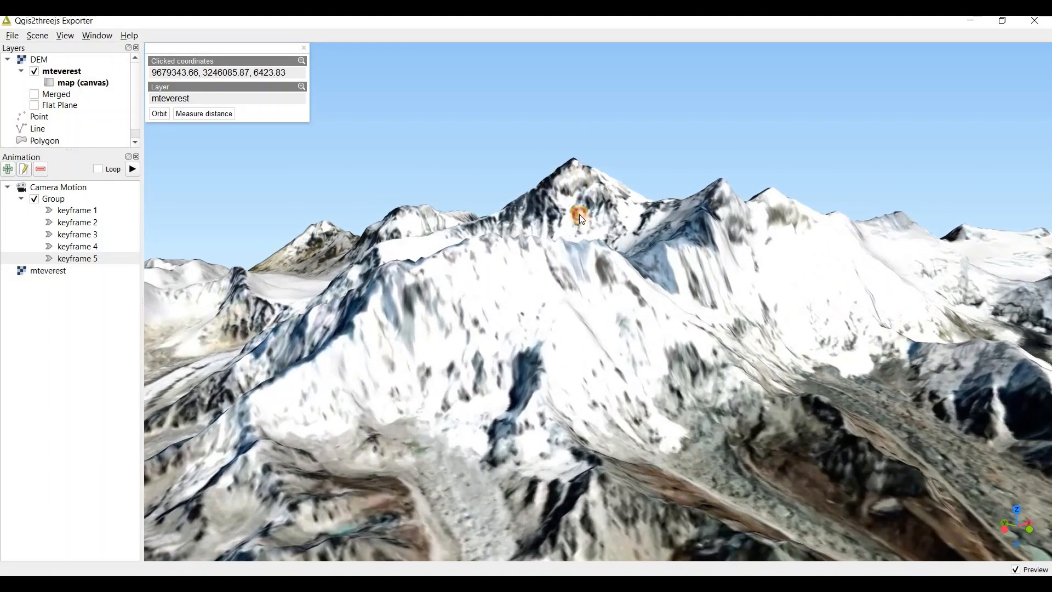
{"action": "left_click_drag", "start_coordinate": [579, 215], "coordinate": [539, 271]}
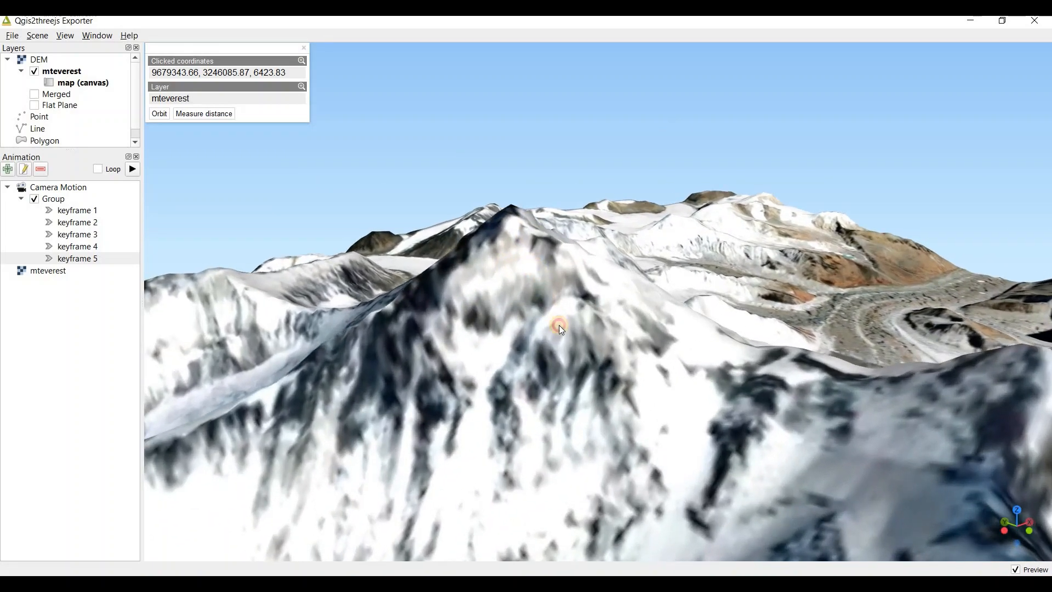
{"action": "left_click_drag", "start_coordinate": [559, 324], "coordinate": [528, 287]}
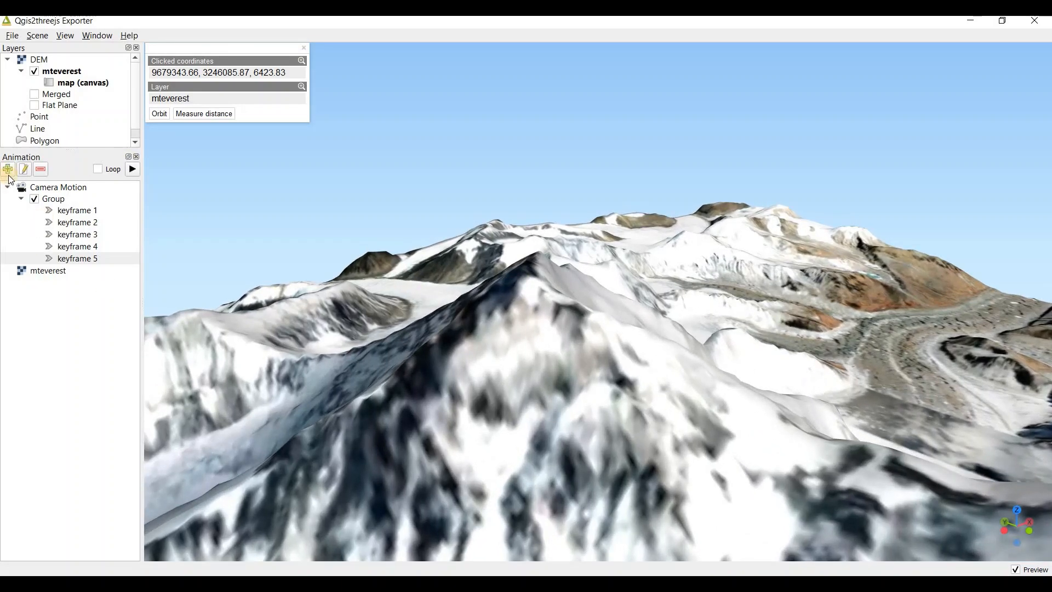
{"action": "left_click", "coordinate": [129, 169]}
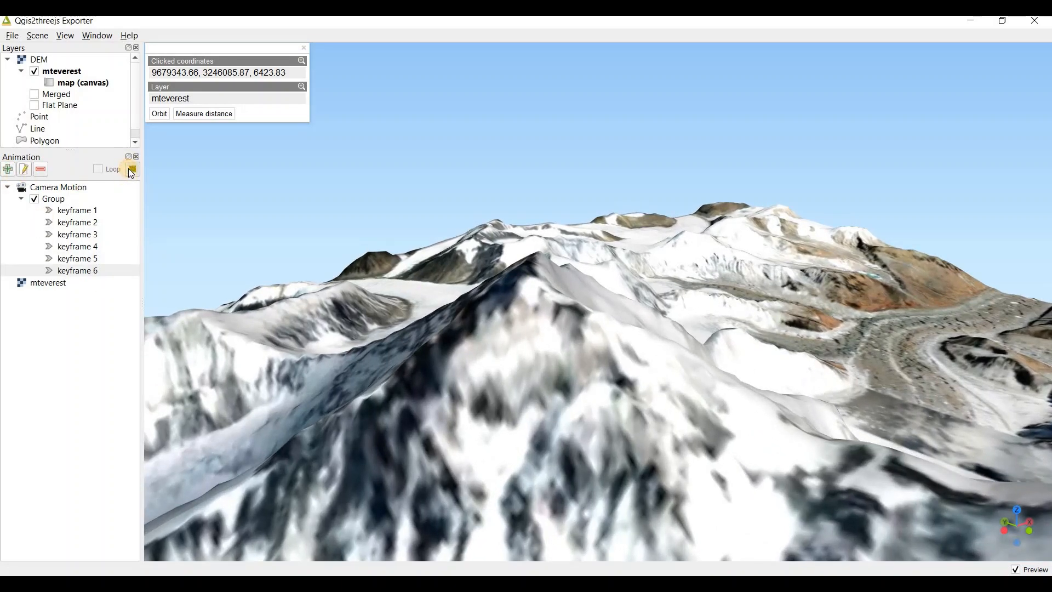